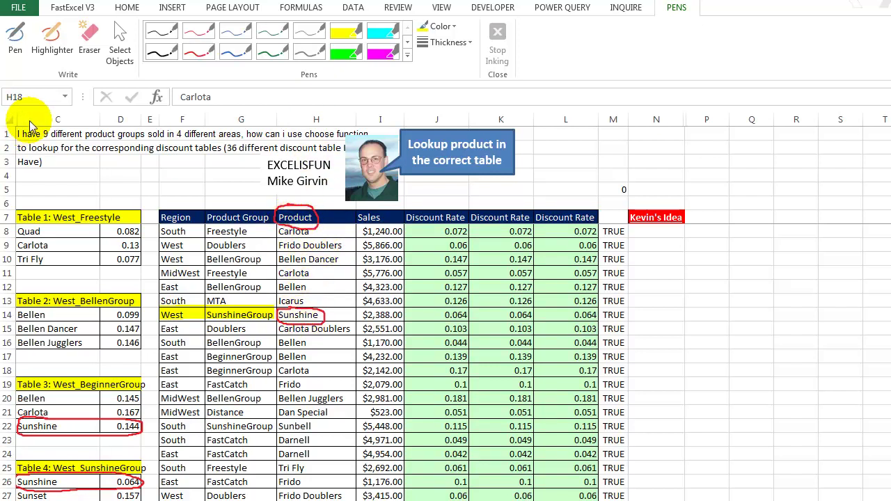
Circle Sunshine in cell H14 with red ink
{"action": "left_click", "coordinate": [52, 119]}
{"action": "left_click", "coordinate": [291, 370]}
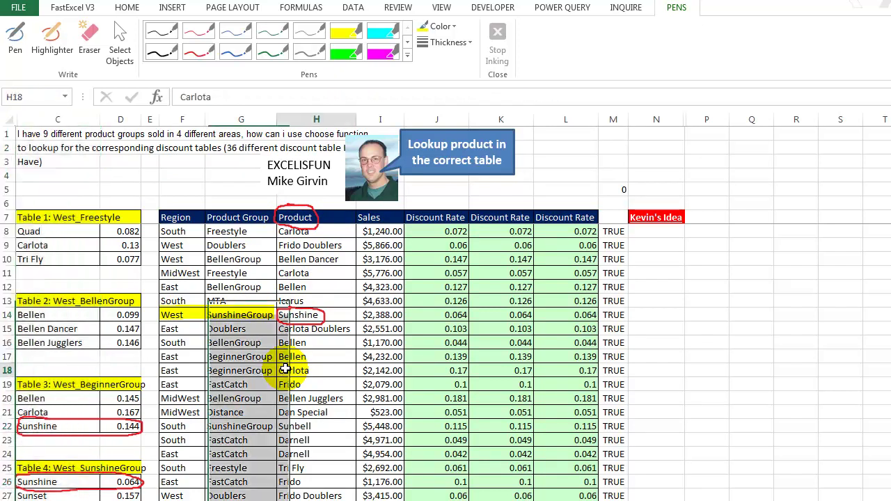
{"action": "left_click_drag", "start_coordinate": [311, 315], "coordinate": [296, 317]}
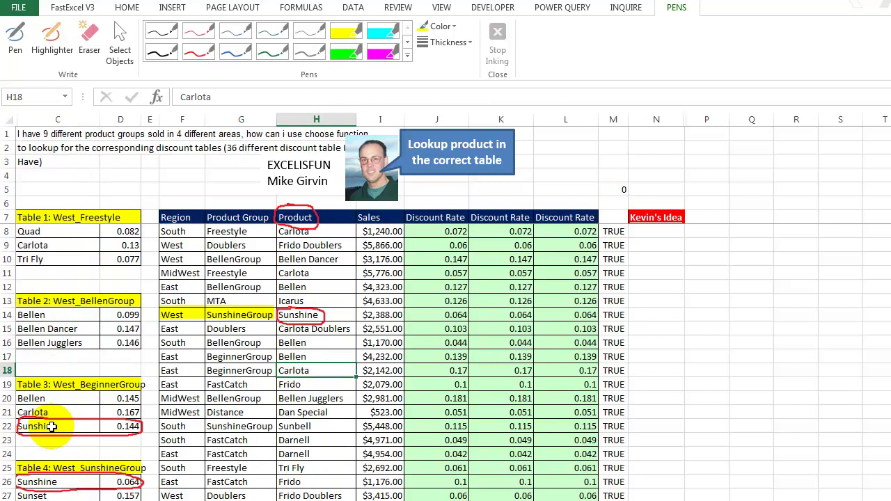
Mark the Sunshine rates 0.144 and 0.064 in the discount tables at C26 and C34
{"action": "left_click", "coordinate": [48, 480]}
{"action": "scroll", "coordinate": [55, 477], "scroll_direction": "down", "scroll_amount": 4}
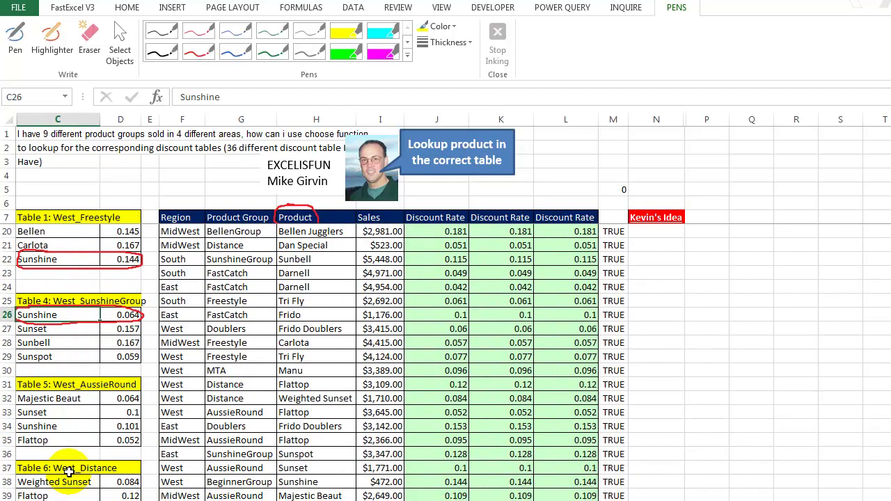
{"action": "left_click", "coordinate": [49, 426]}
{"action": "scroll", "coordinate": [258, 443], "scroll_direction": "up", "scroll_amount": 4}
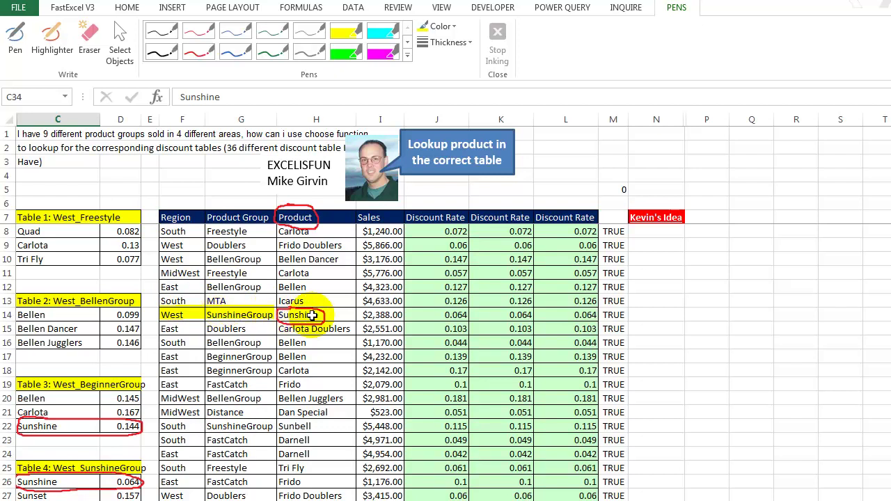
Highlight West and SunshineGroup in F14:G14 with the yellow highlighter
{"action": "left_click", "coordinate": [182, 315]}
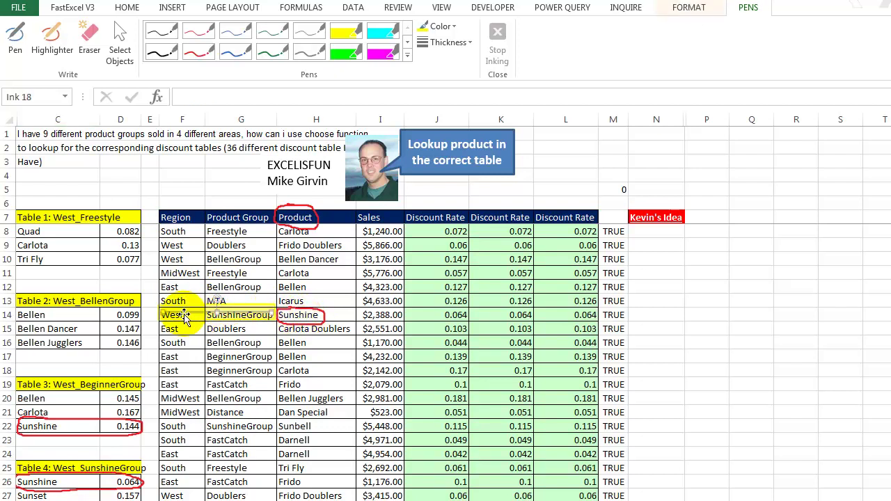
{"action": "left_click", "coordinate": [232, 341]}
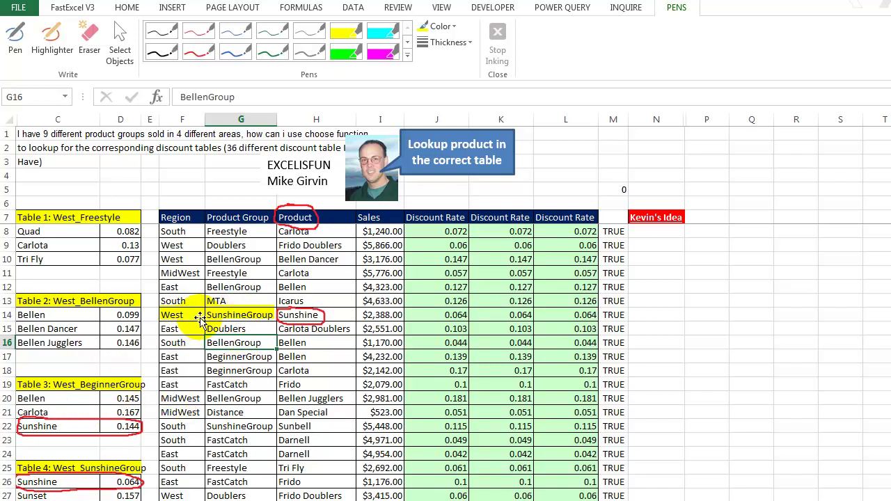
{"action": "left_click", "coordinate": [28, 468]}
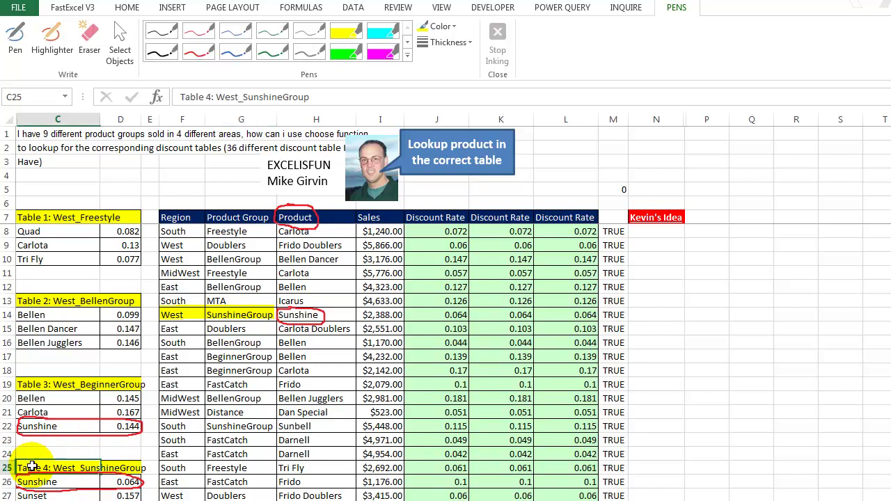
{"action": "key", "text": "shift+Right"}
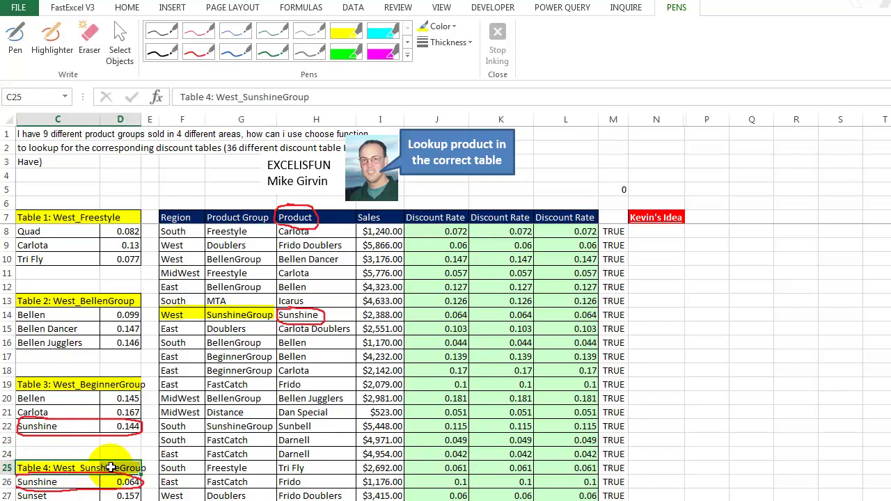
{"action": "left_click_drag", "start_coordinate": [179, 313], "coordinate": [229, 319]}
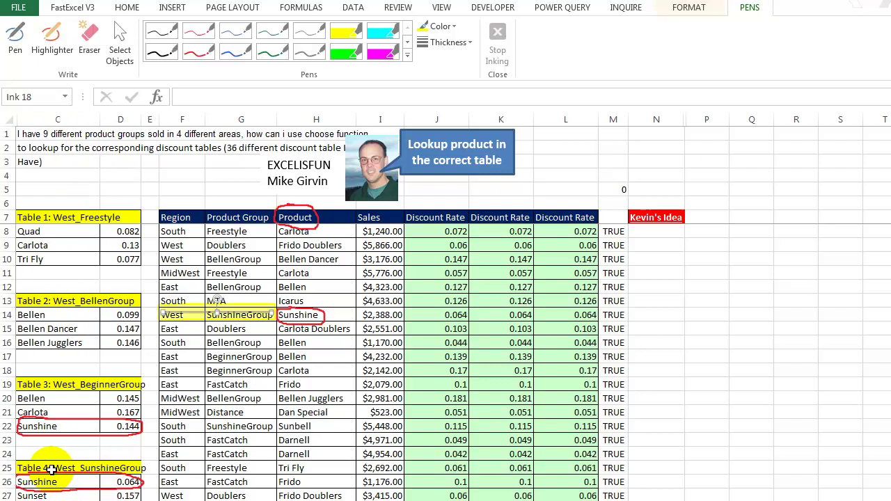
Review the SunshineGroup entry in G22 and the BeginnerGroup entry in G18
{"action": "scroll", "coordinate": [40, 493], "scroll_direction": "down", "scroll_amount": 1}
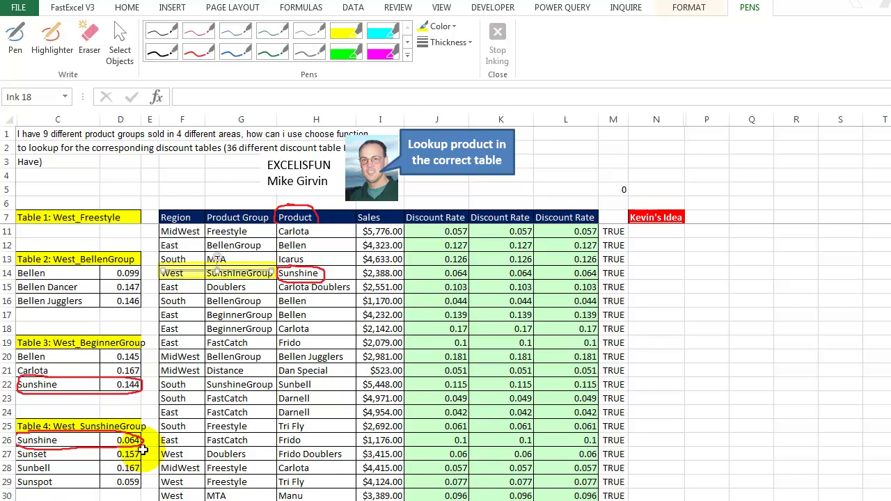
{"action": "left_click", "coordinate": [208, 390]}
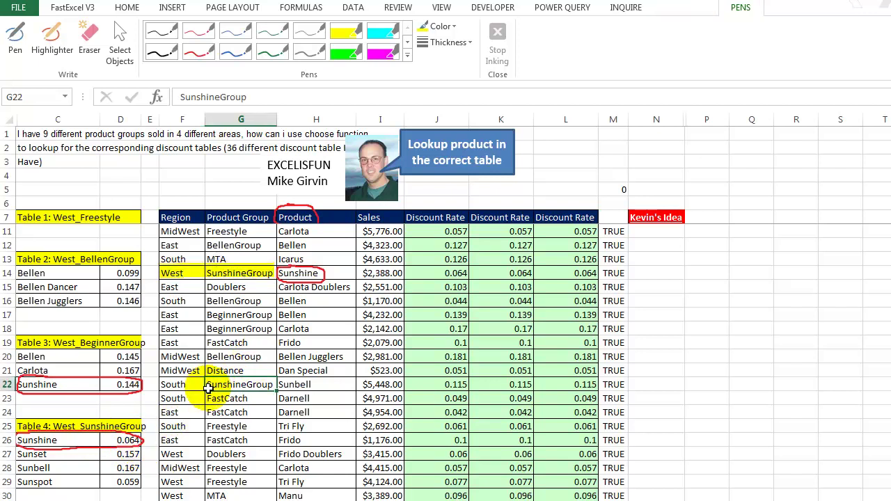
{"action": "left_click", "coordinate": [239, 280]}
{"action": "left_click", "coordinate": [245, 333]}
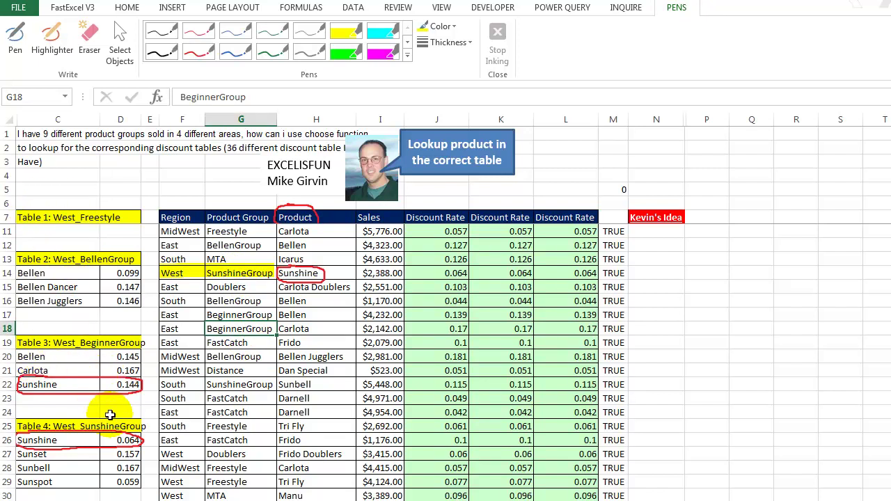
{"action": "scroll", "coordinate": [126, 424], "scroll_direction": "up", "scroll_amount": 1}
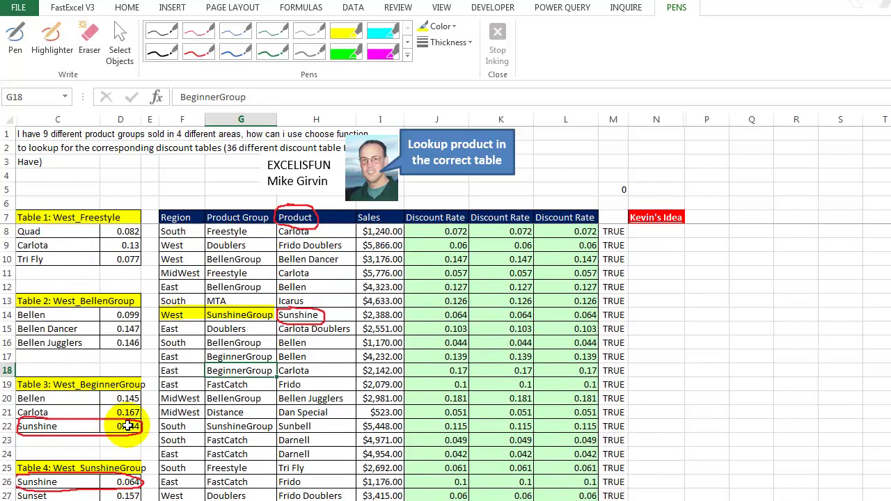
{"action": "left_click", "coordinate": [444, 230]}
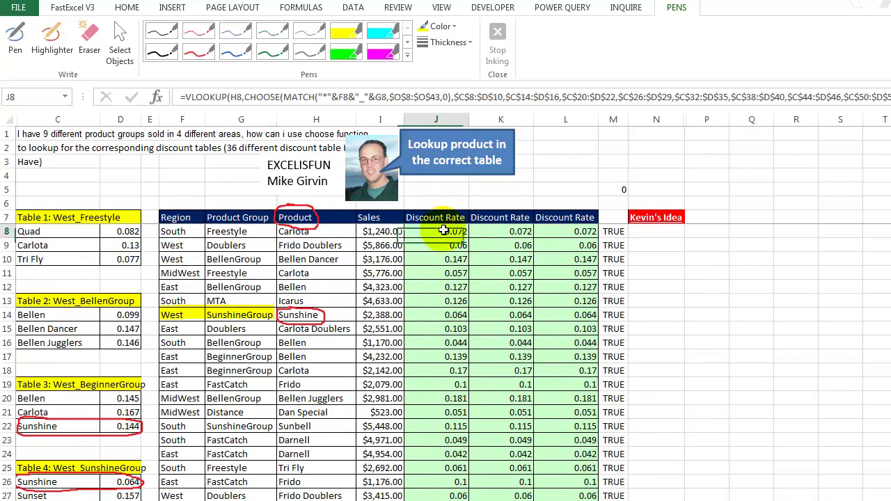
{"action": "key", "text": "Right"}
{"action": "key", "text": "shift+Right"}
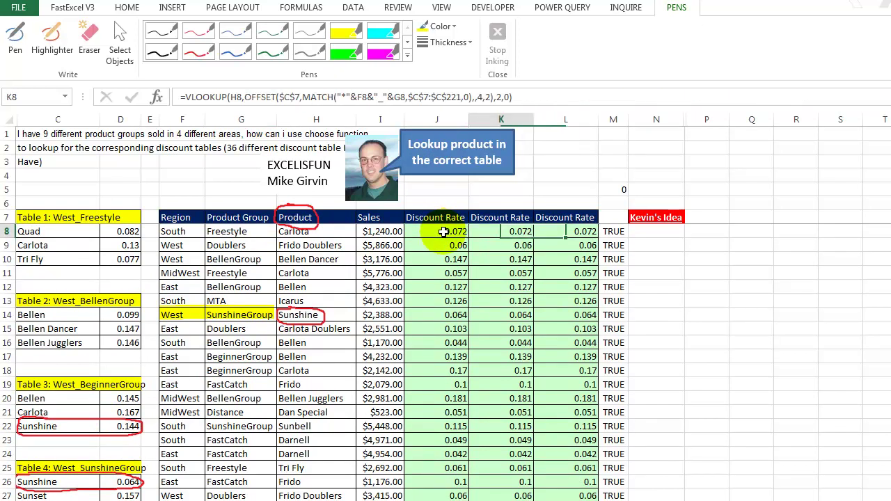
{"action": "left_click", "coordinate": [444, 232]}
{"action": "left_click", "coordinate": [444, 312]}
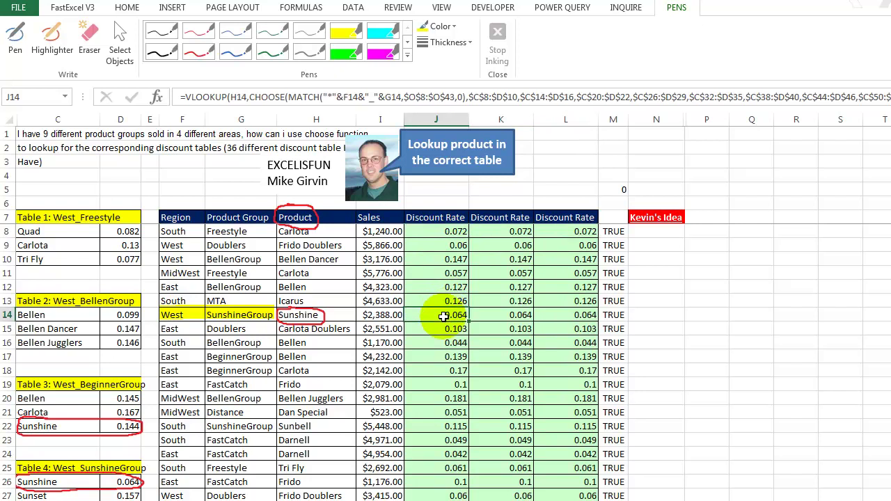
{"action": "key", "text": "Right"}
{"action": "key", "text": "Right"}
{"action": "key", "text": "Left"}
{"action": "key", "text": "Left"}
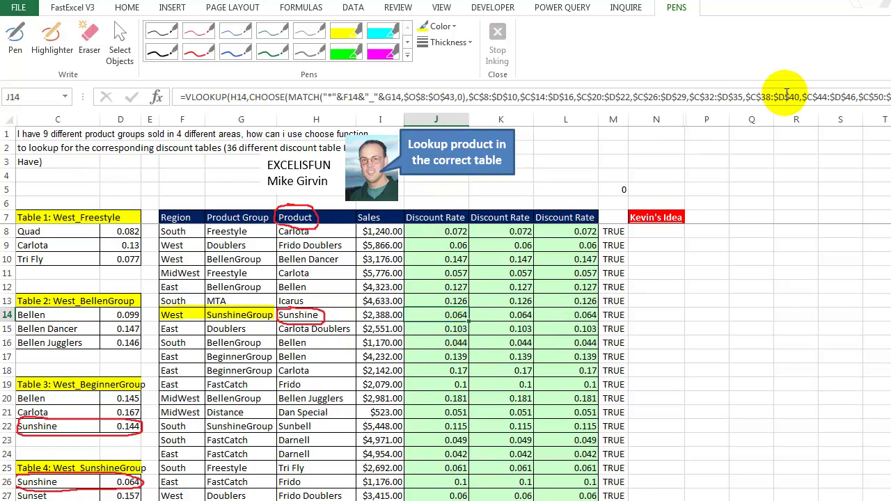
{"action": "key", "text": "Right"}
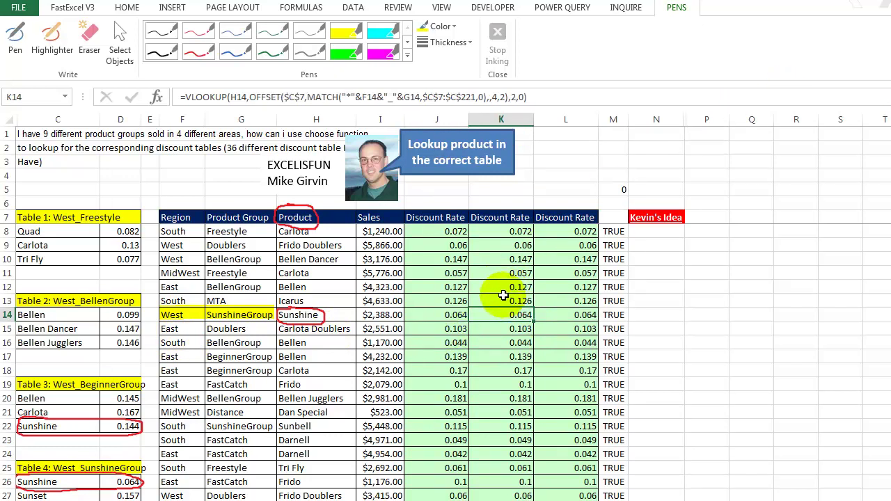
{"action": "key", "text": "Right"}
{"action": "key", "text": "Left"}
{"action": "key", "text": "Left"}
{"action": "key", "text": "Left"}
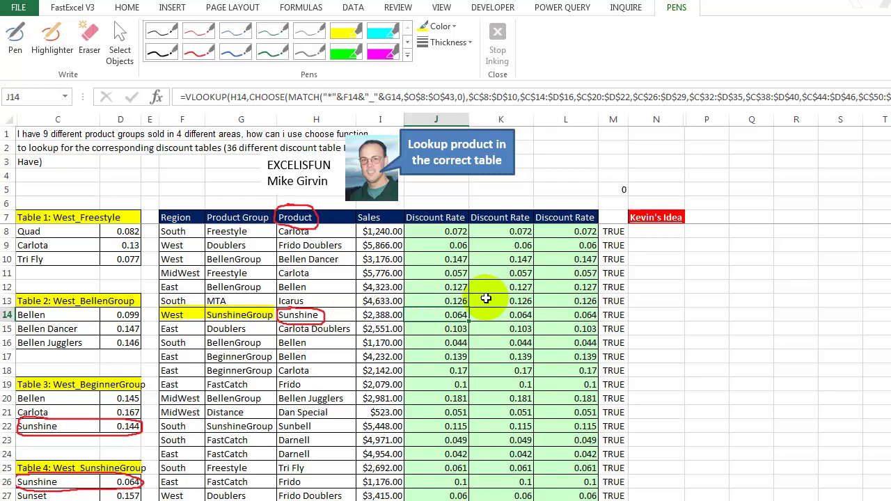
Unhide helper columns A and B to the left of column C
{"action": "left_click", "coordinate": [71, 117]}
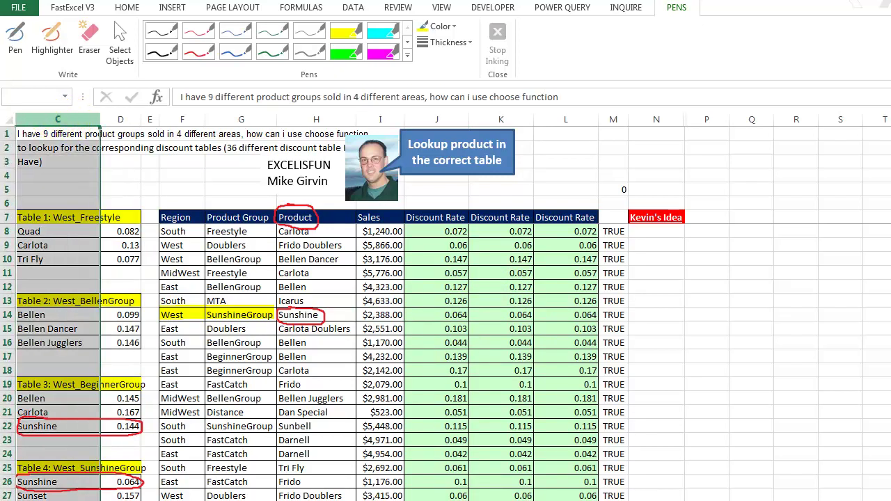
{"action": "right_click", "coordinate": [36, 115]}
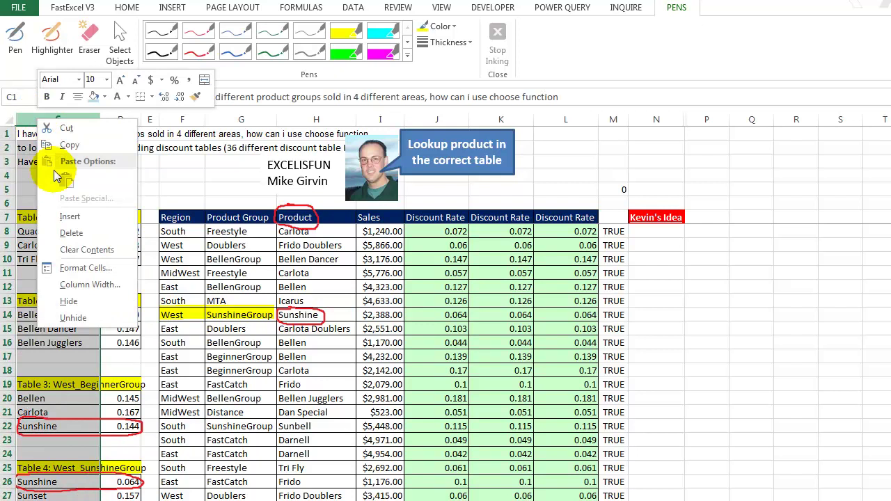
{"action": "left_click", "coordinate": [86, 315]}
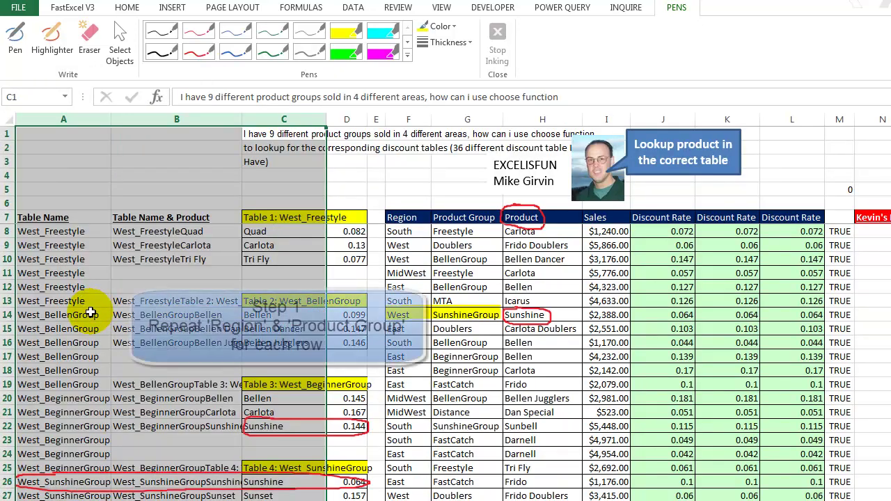
Delete the red ink marks around rows 22 and 26 and the yellow stroke on row 14
{"action": "left_click", "coordinate": [159, 489]}
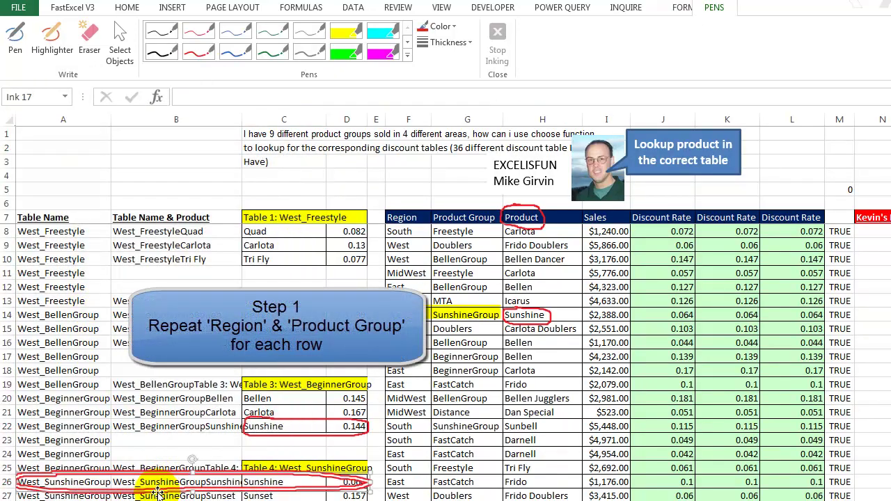
{"action": "key", "text": "Delete"}
{"action": "left_click", "coordinate": [282, 437]}
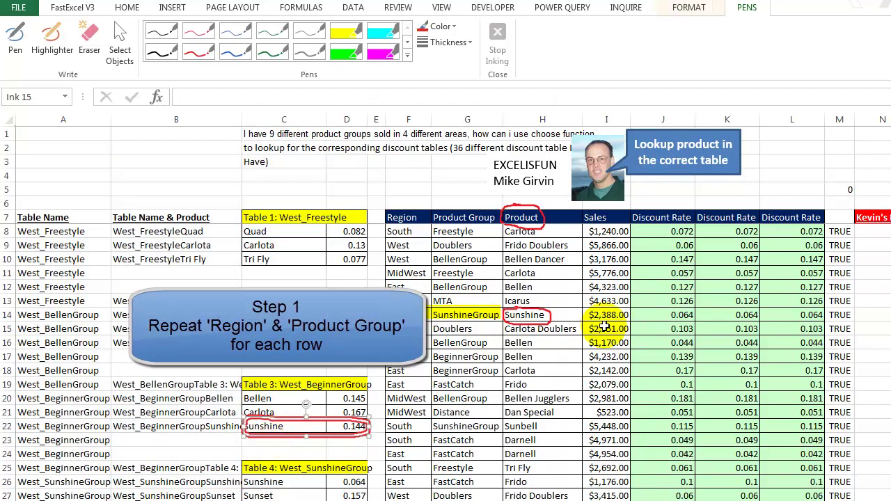
{"action": "key", "text": "Delete"}
{"action": "left_click", "coordinate": [493, 342]}
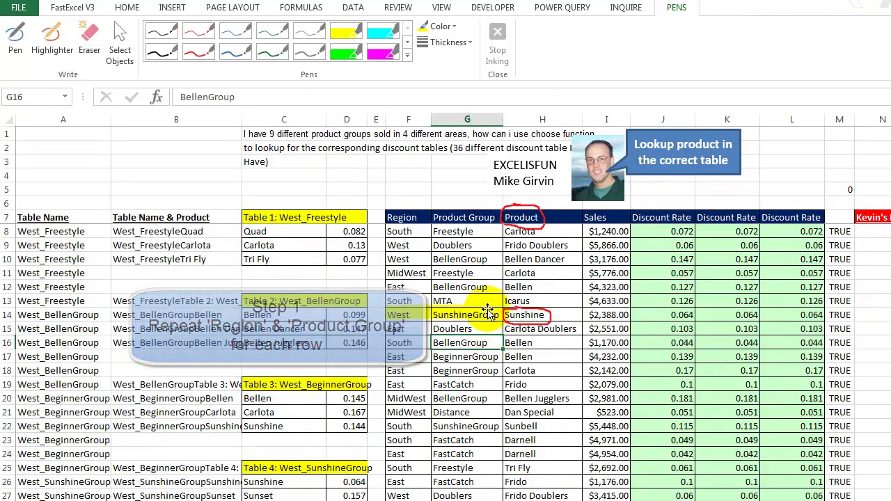
{"action": "left_click", "coordinate": [460, 313]}
{"action": "key", "text": "Delete"}
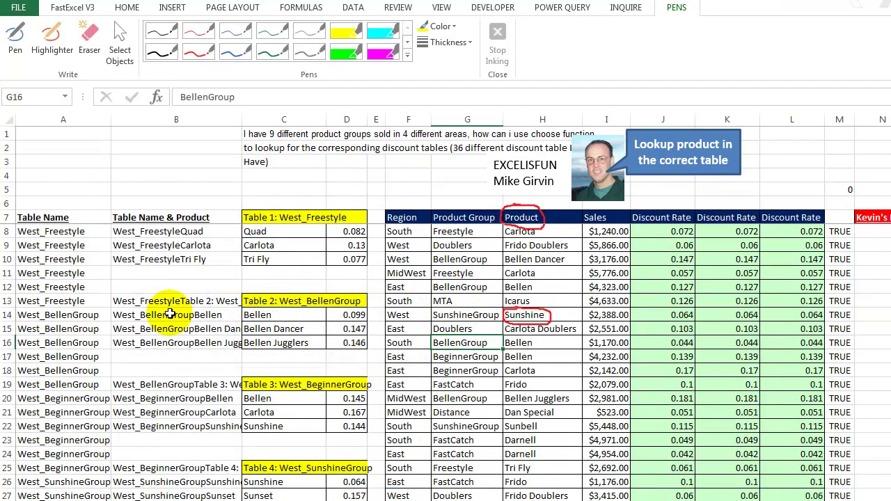
{"action": "left_click", "coordinate": [56, 231]}
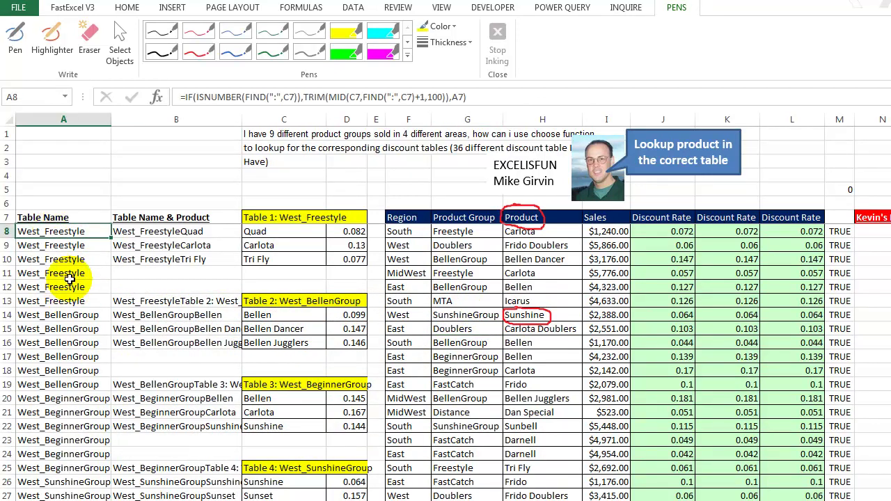
{"action": "left_click", "coordinate": [282, 217]}
{"action": "left_click", "coordinate": [264, 299]}
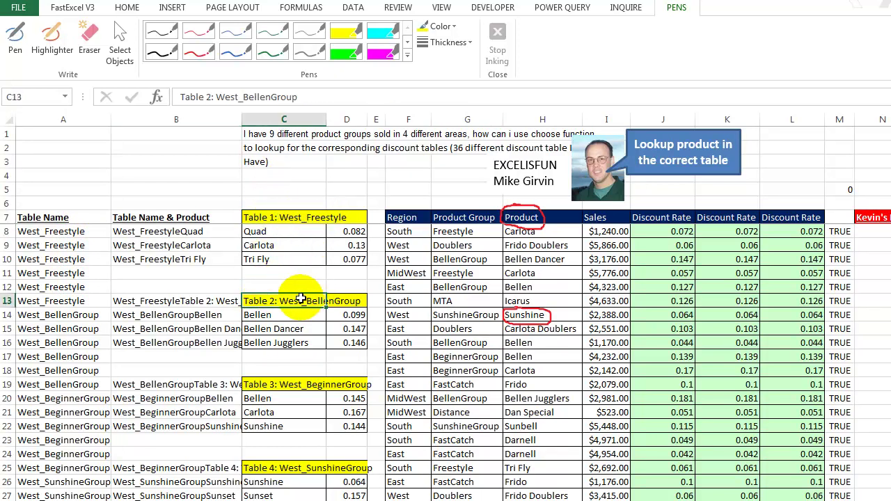
{"action": "left_click", "coordinate": [275, 384]}
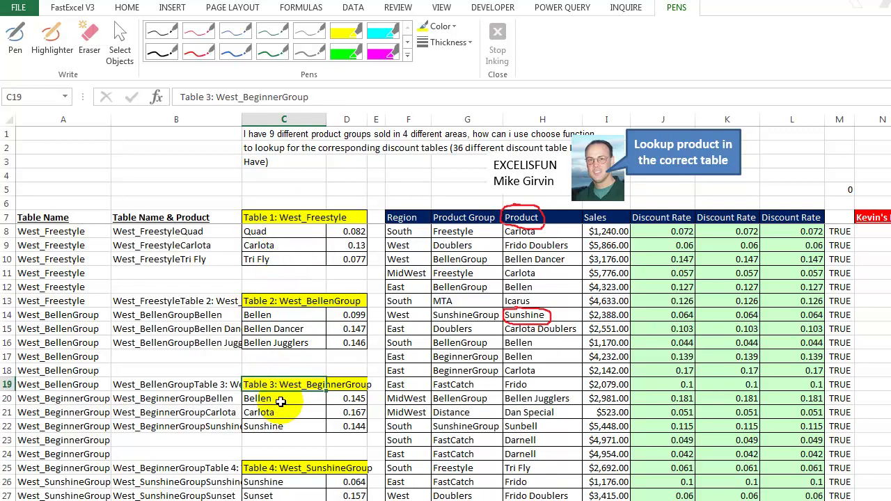
{"action": "left_click", "coordinate": [64, 115]}
{"action": "left_click", "coordinate": [65, 114]}
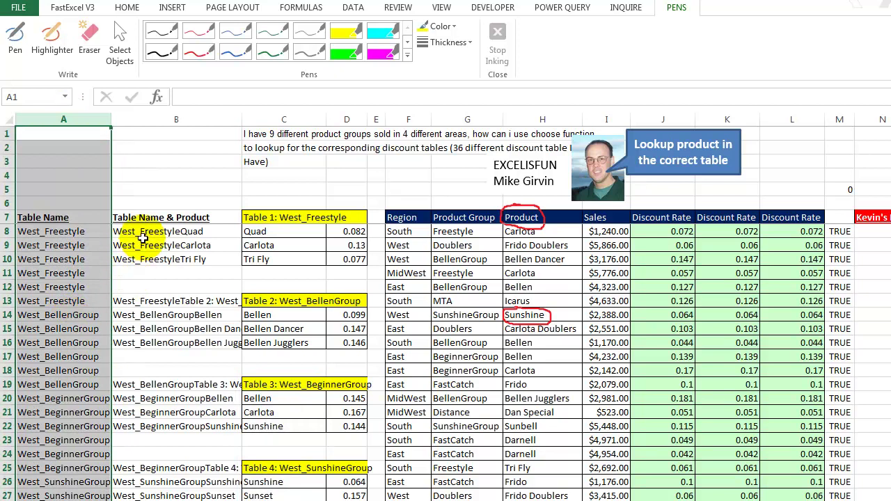
{"action": "left_click", "coordinate": [149, 116]}
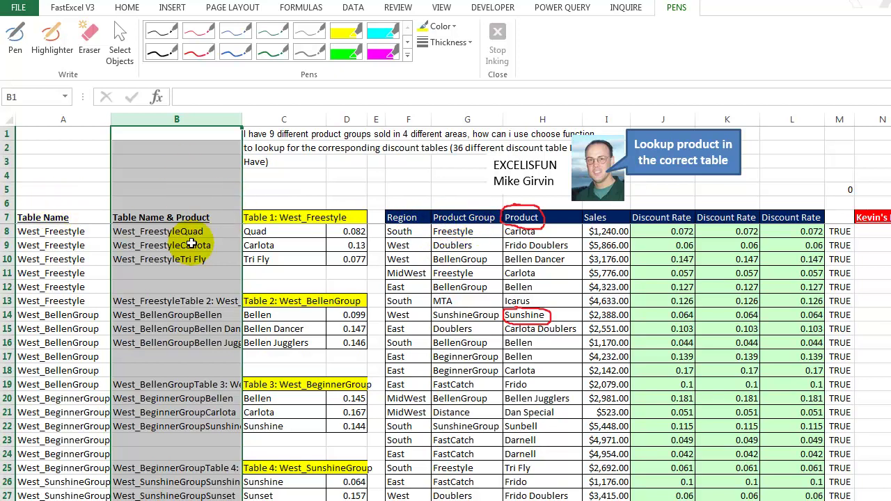
{"action": "left_click", "coordinate": [267, 132]}
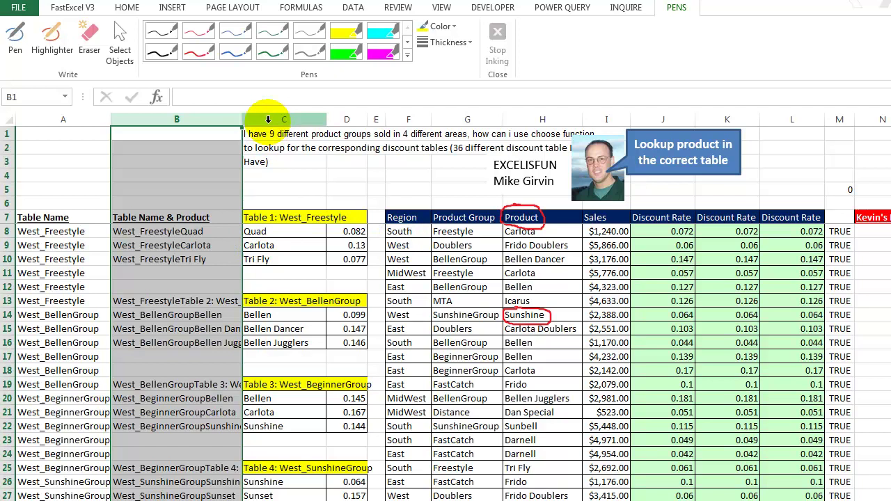
{"action": "key", "text": "ctrl+space"}
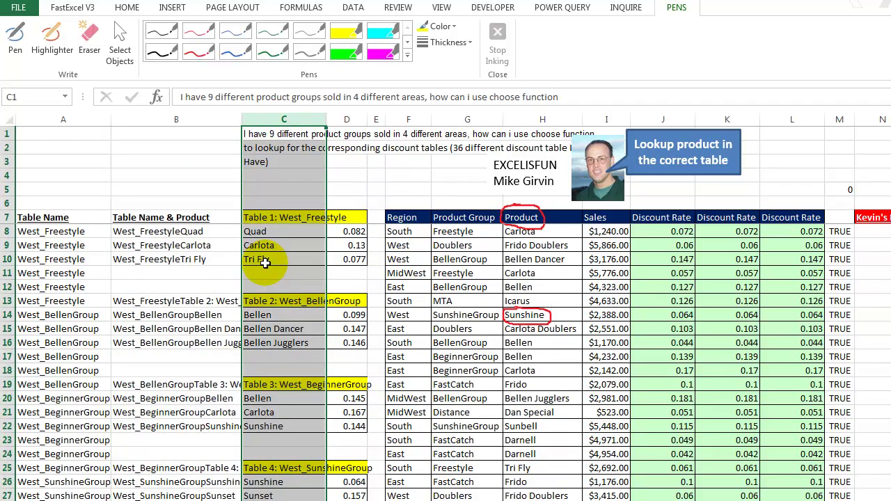
{"action": "left_click", "coordinate": [398, 315]}
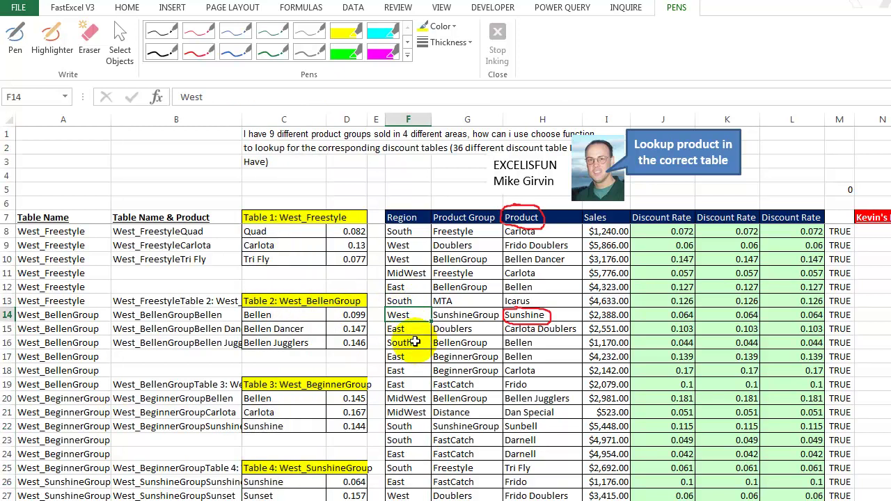
{"action": "key", "text": "shift+Right"}
{"action": "key", "text": "shift+Right"}
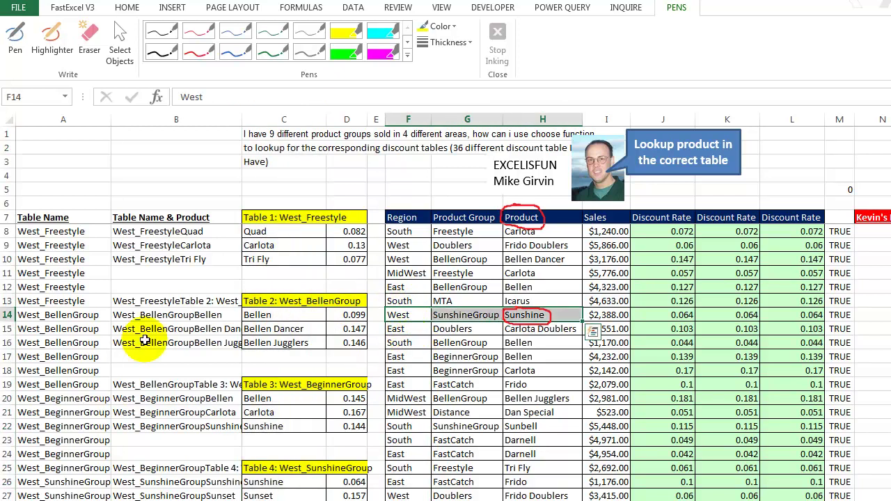
Inspect the logical_test, value_if_true and value_if_false arguments of A8's IF formula
{"action": "left_click", "coordinate": [55, 230]}
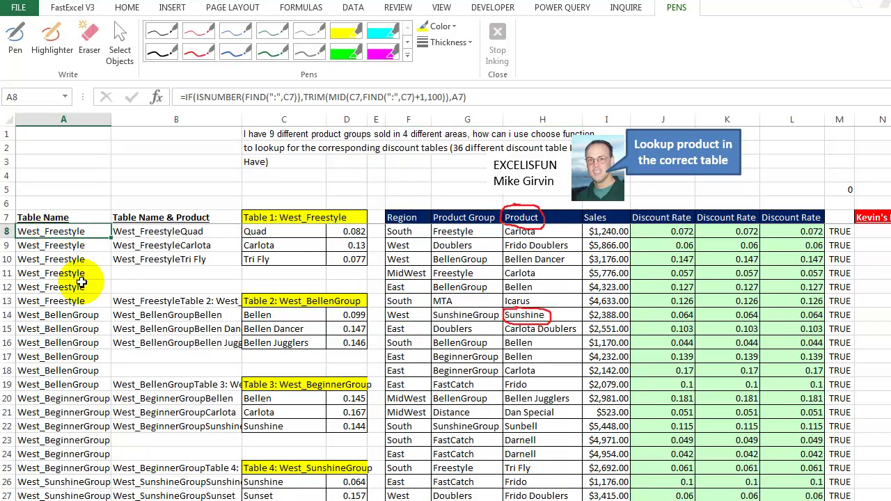
{"action": "left_click", "coordinate": [198, 95]}
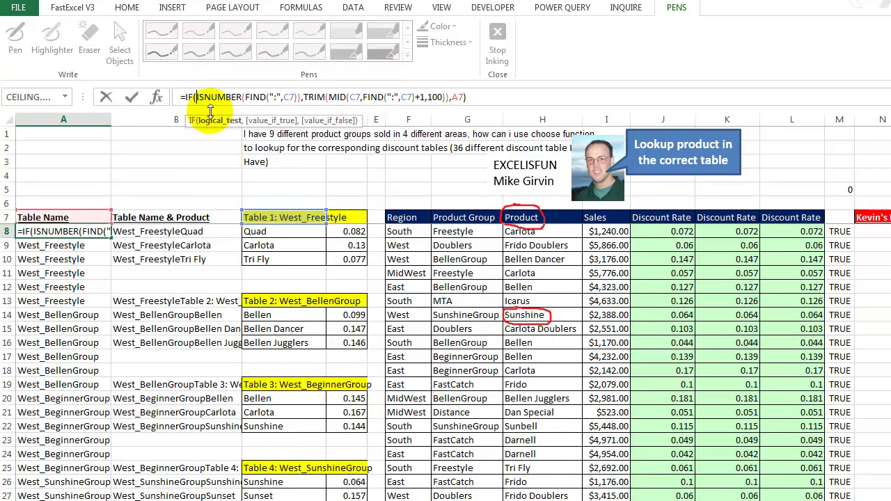
{"action": "left_click", "coordinate": [213, 122]}
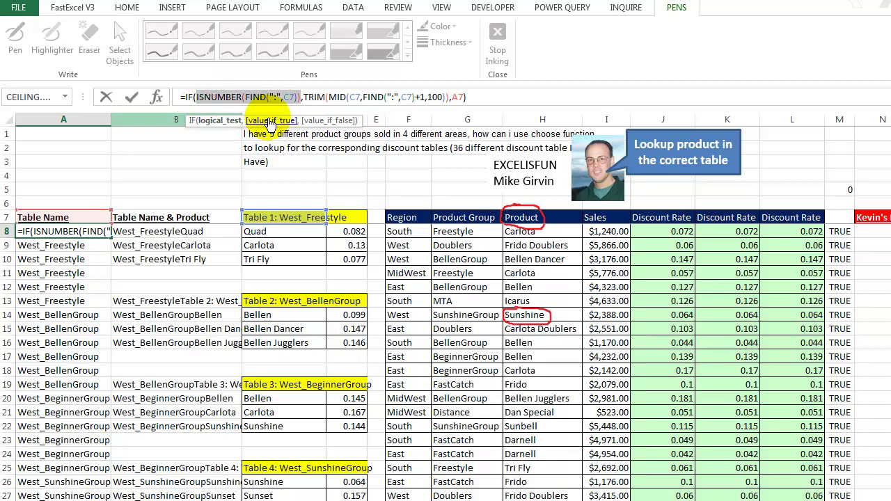
{"action": "left_click", "coordinate": [270, 123]}
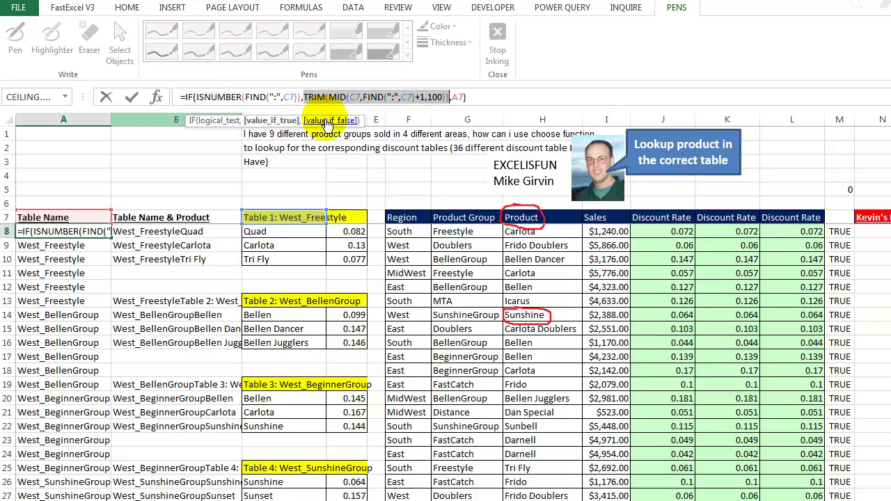
{"action": "left_click", "coordinate": [326, 123]}
{"action": "left_click", "coordinate": [221, 123]}
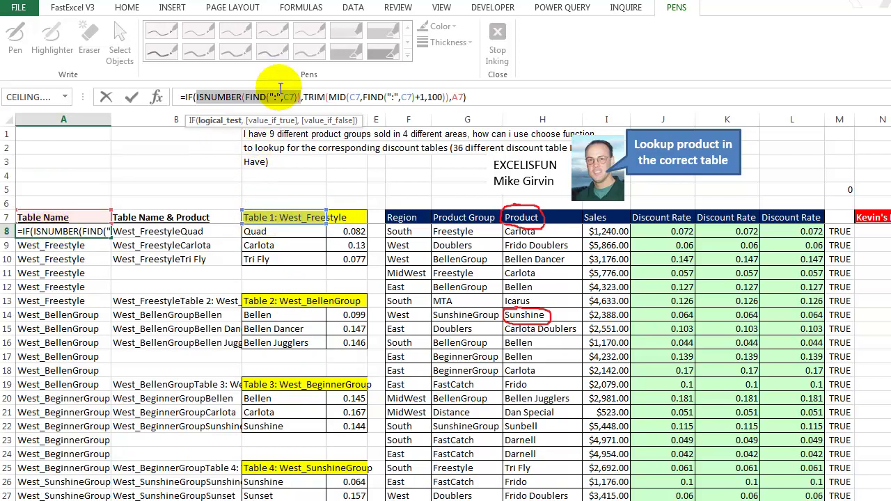
Evaluate FIND(":",C7) to 8, then ISNUMBER(8) to TRUE
{"action": "left_click", "coordinate": [246, 98]}
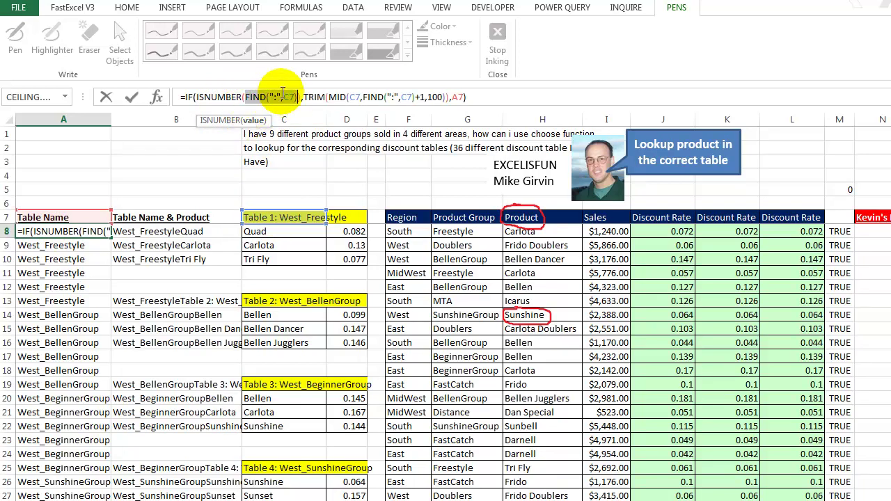
{"action": "key", "text": "F9"}
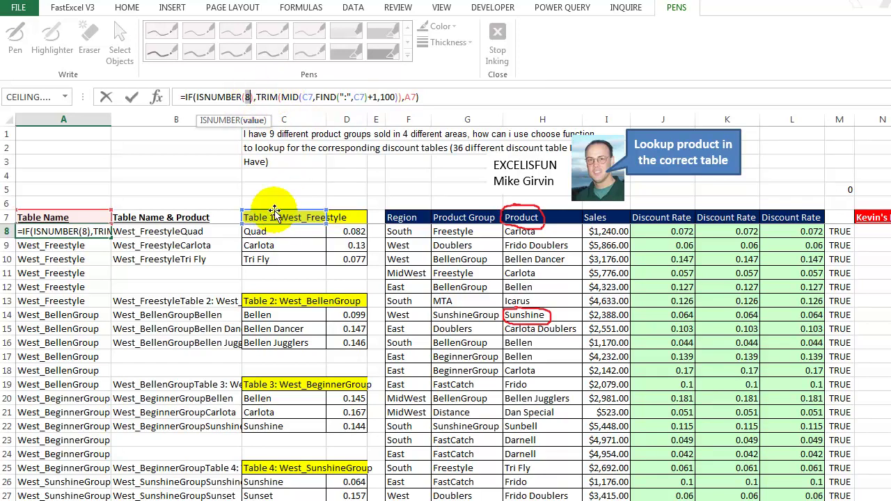
{"action": "left_click", "coordinate": [197, 97]}
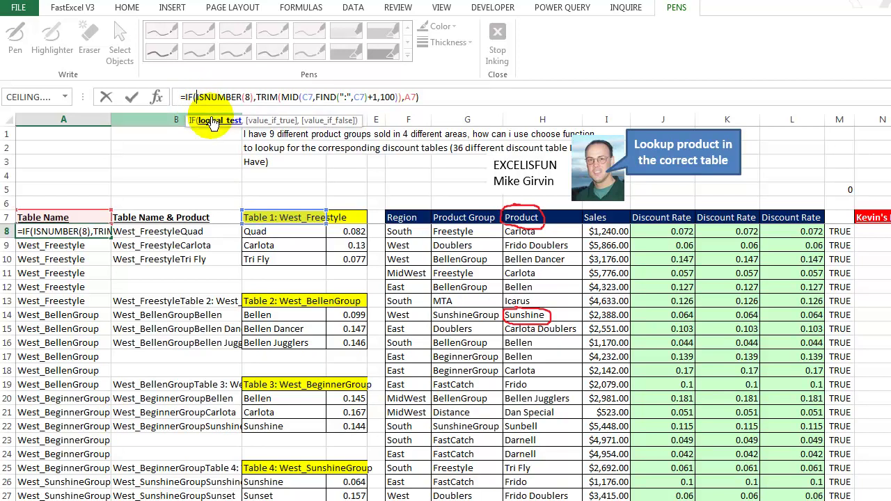
{"action": "key", "text": "F9"}
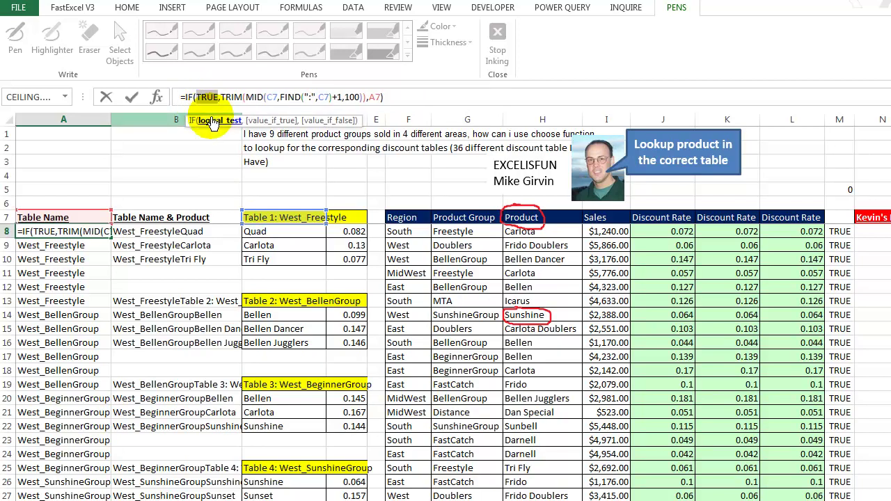
Evaluate the FIND inside MID to 8 and examine MID's C7 and 8+1 arguments
{"action": "left_click", "coordinate": [252, 122]}
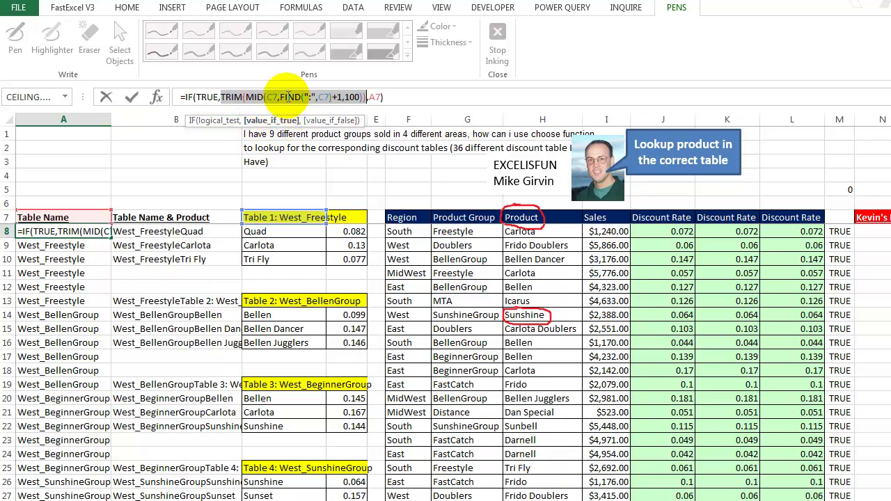
{"action": "left_click", "coordinate": [281, 96]}
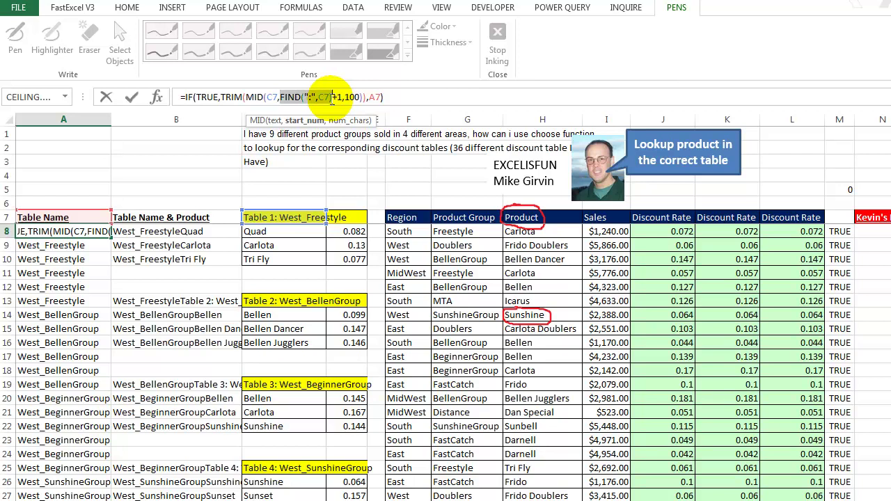
{"action": "key", "text": "F9"}
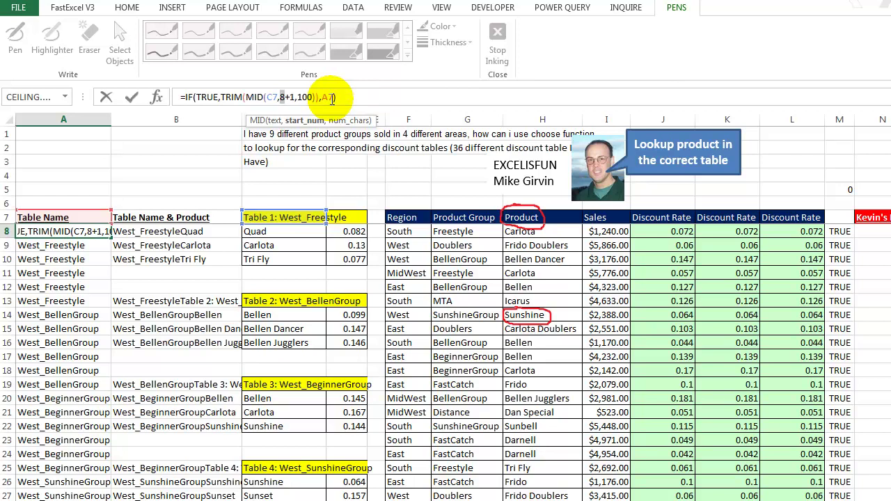
{"action": "double_click", "coordinate": [274, 97]}
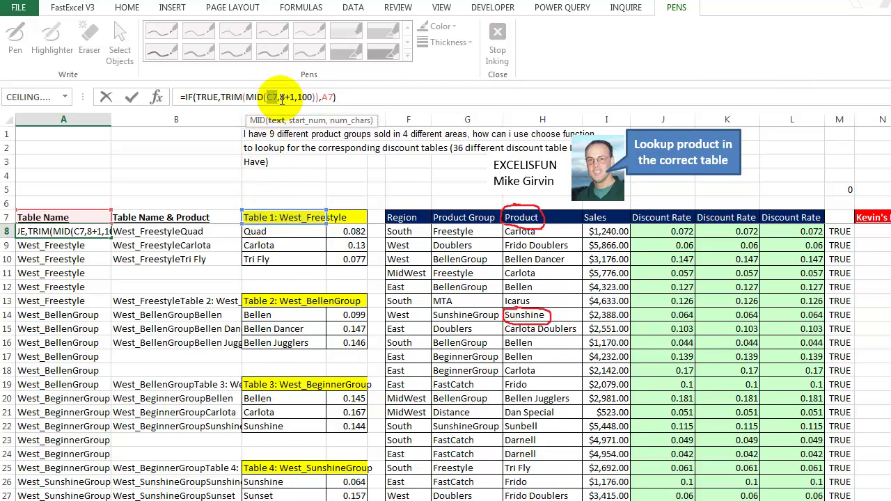
{"action": "mouse_move", "coordinate": [281, 98]}
{"action": "left_mouse_down"}
{"action": "mouse_move", "coordinate": [313, 97]}
{"action": "mouse_move", "coordinate": [294, 97]}
{"action": "left_mouse_up"}
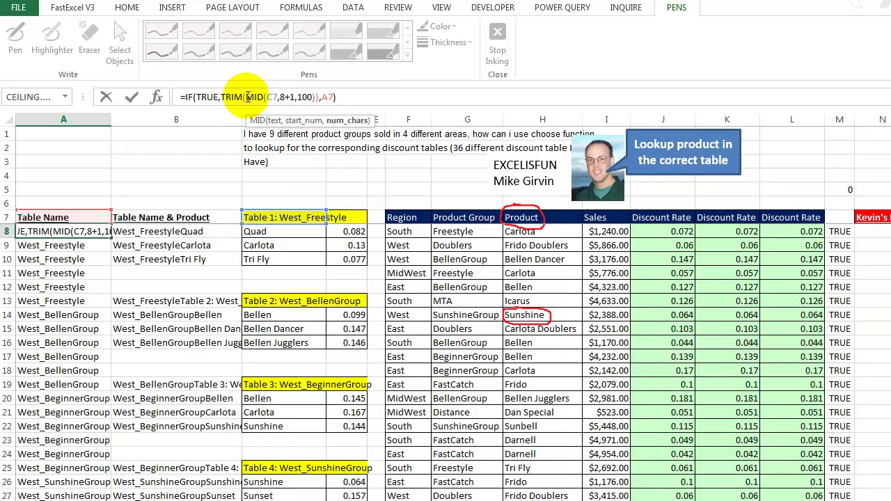
Evaluate MID to " West_Freestyle", then TRIM to "West_Freestyle"
{"action": "left_click", "coordinate": [244, 97]}
{"action": "left_click", "coordinate": [257, 122]}
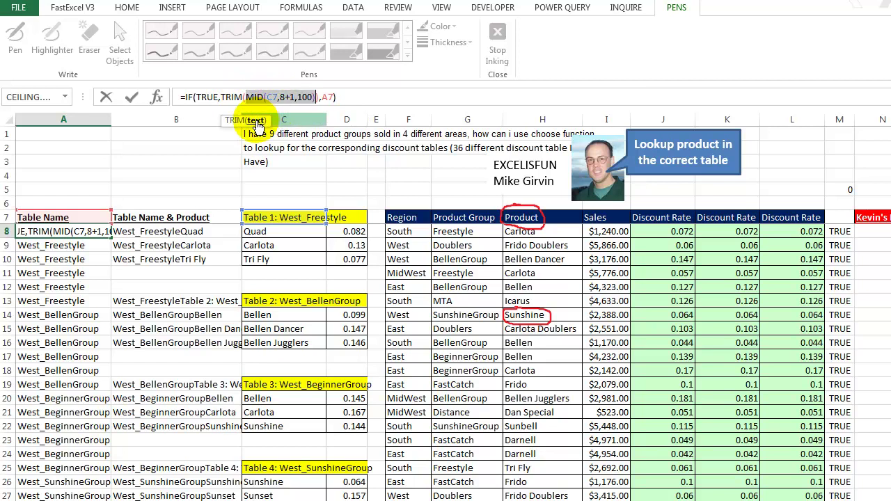
{"action": "key", "text": "F9"}
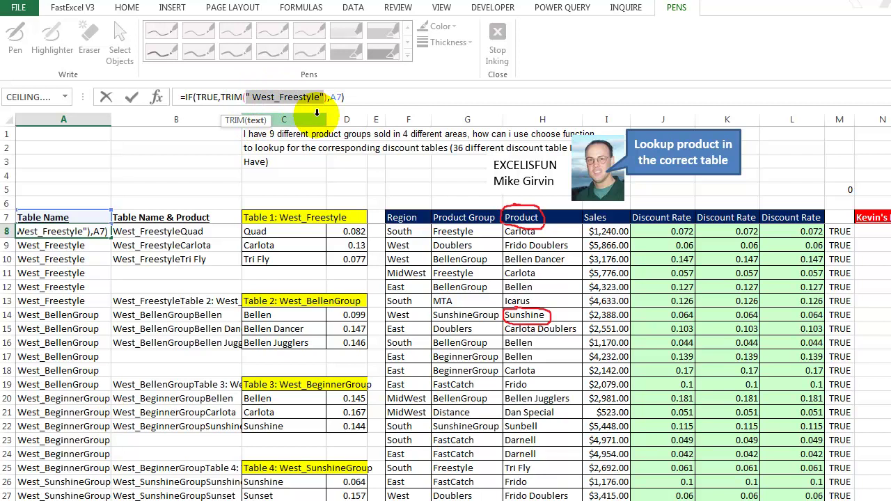
{"action": "left_click", "coordinate": [223, 97]}
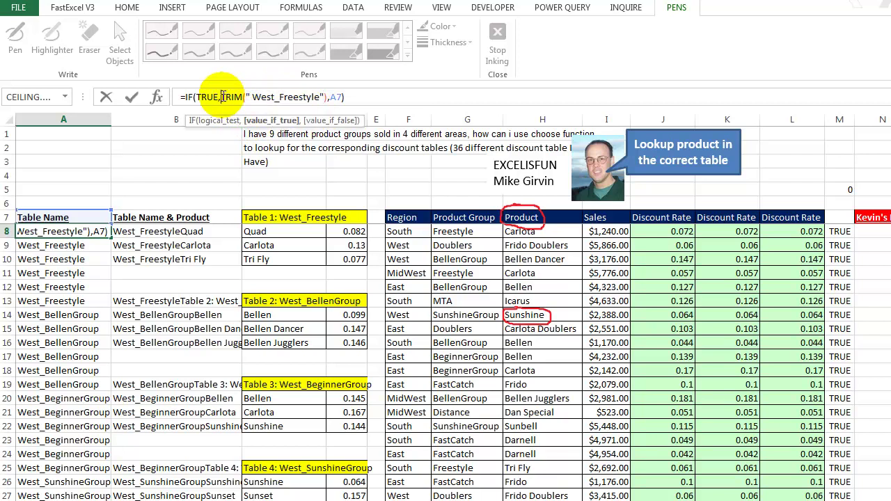
{"action": "left_click", "coordinate": [267, 122]}
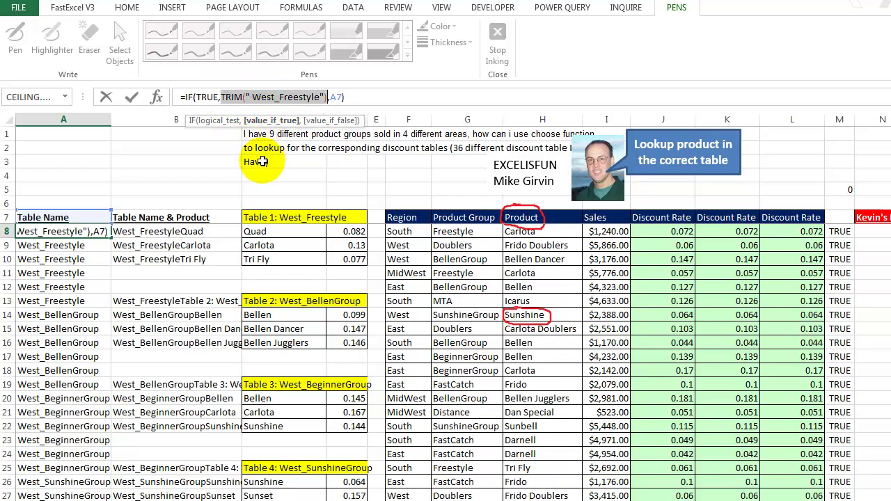
{"action": "key", "text": "F9"}
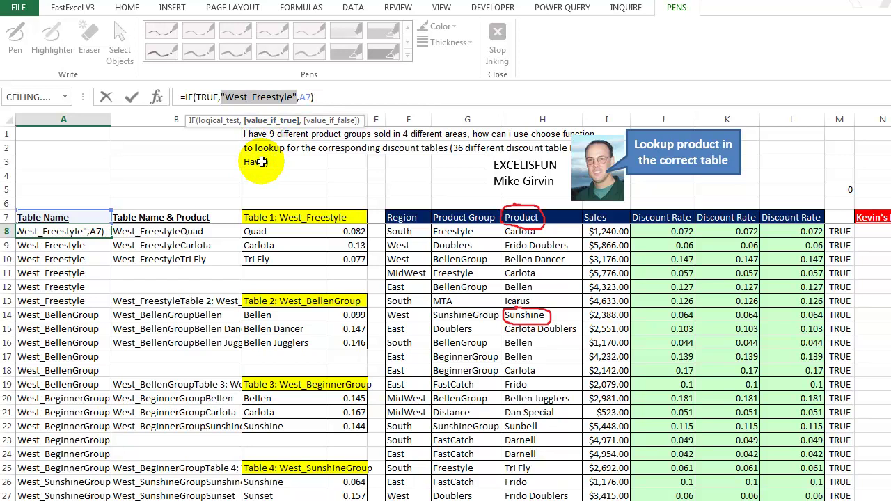
{"action": "key", "text": "Escape"}
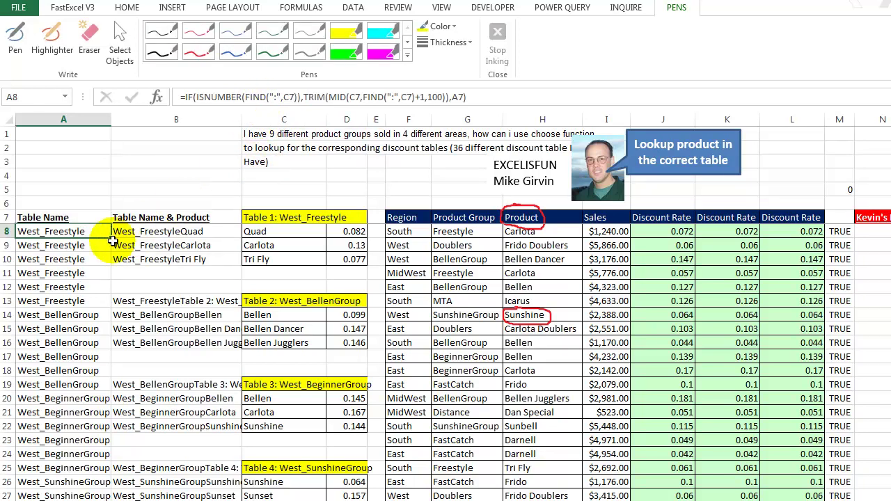
{"action": "left_click", "coordinate": [89, 218]}
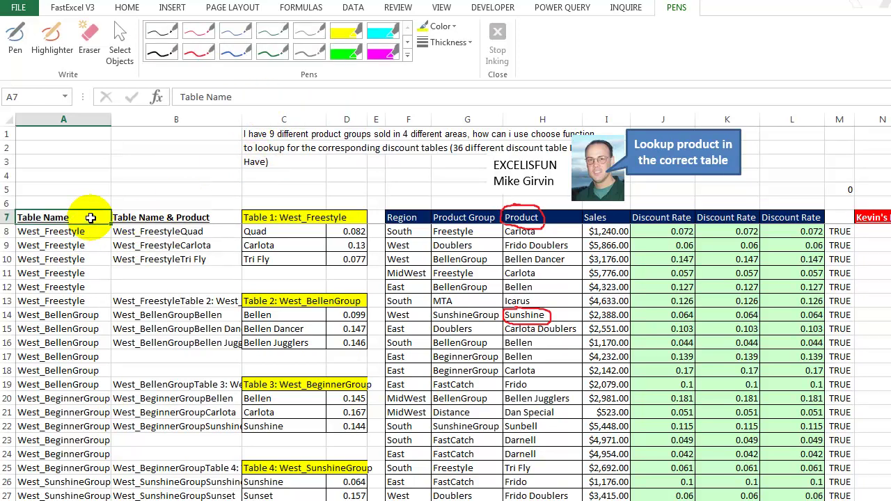
{"action": "left_click", "coordinate": [75, 244]}
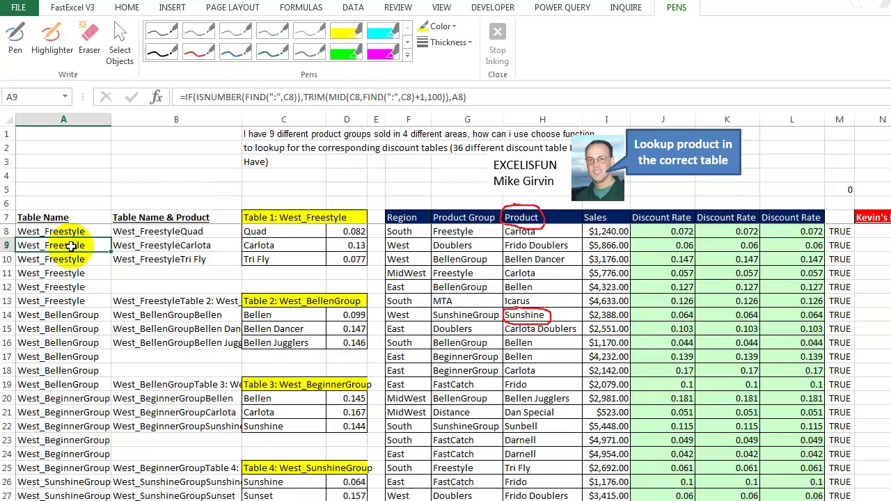
{"action": "left_click", "coordinate": [193, 97]}
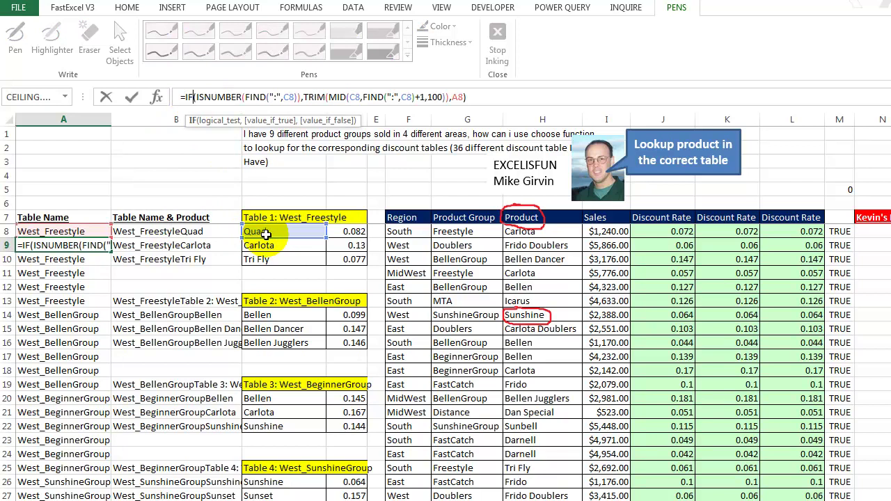
{"action": "left_click", "coordinate": [230, 122]}
{"action": "key", "text": "F9"}
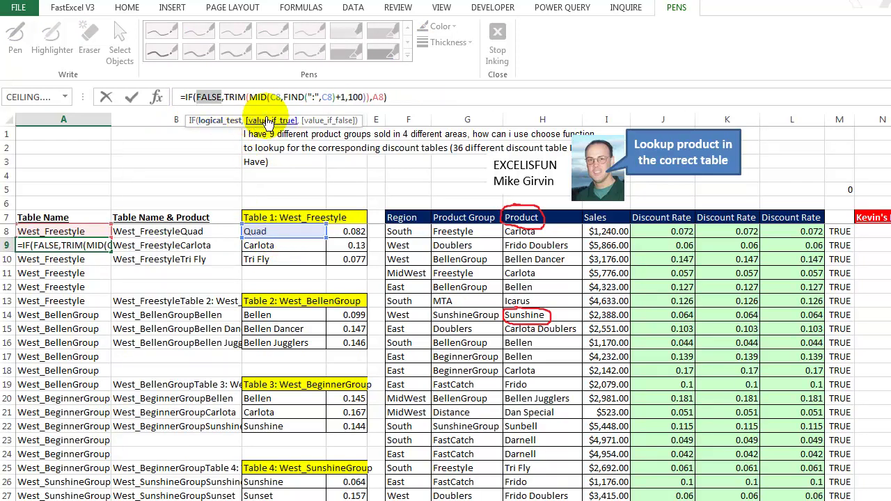
{"action": "left_click", "coordinate": [319, 123]}
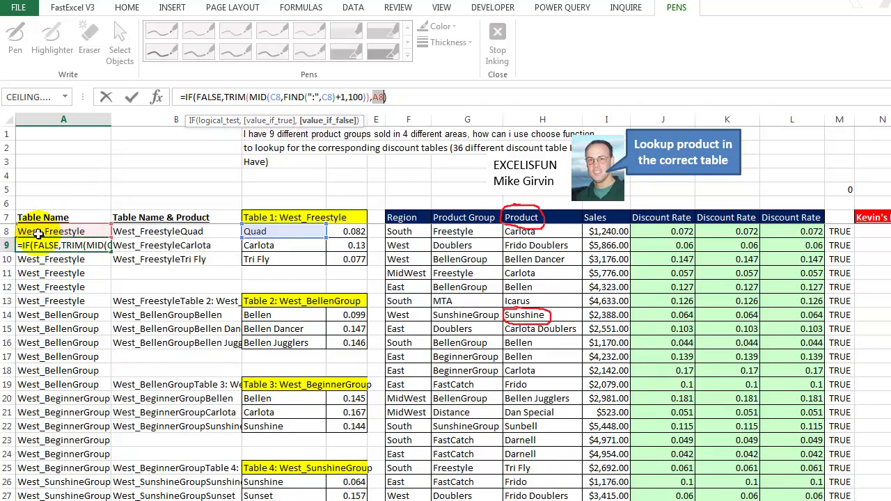
{"action": "key", "text": "Escape"}
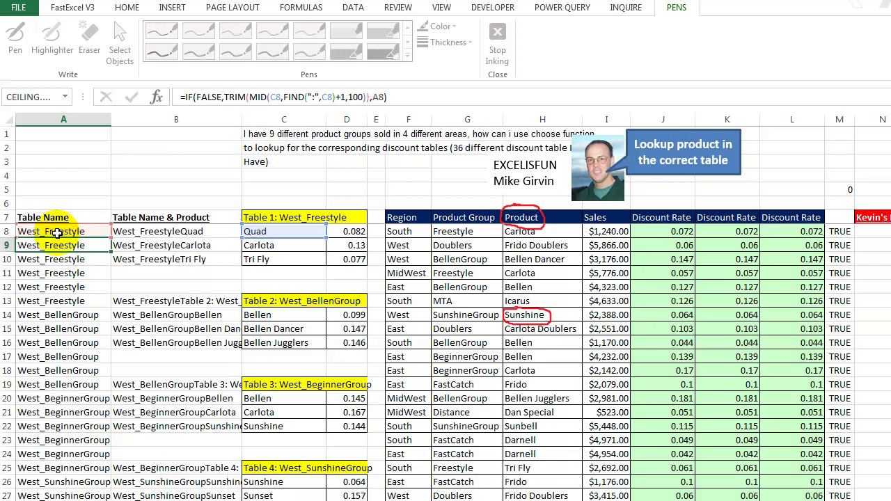
{"action": "key", "text": "Down"}
{"action": "key", "text": "Down"}
{"action": "key", "text": "Down"}
{"action": "key", "text": "Down"}
{"action": "key", "text": "Down"}
{"action": "key", "text": "Down"}
{"action": "key", "text": "Down"}
{"action": "key", "text": "Down"}
{"action": "key", "text": "Down"}
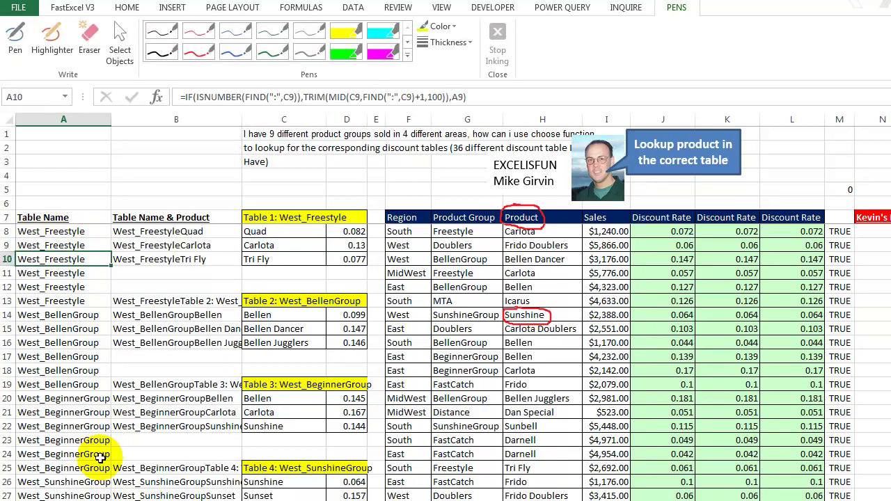
{"action": "key", "text": "Down"}
{"action": "key", "text": "Down"}
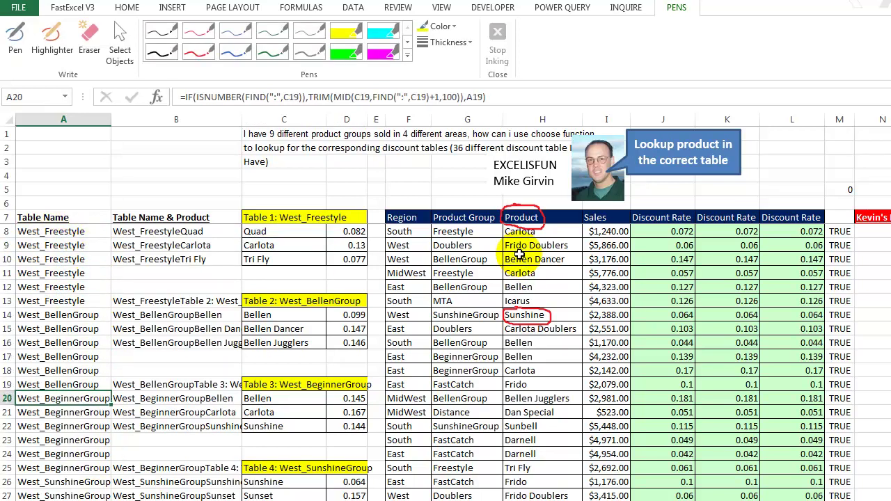
{"action": "left_click", "coordinate": [128, 231]}
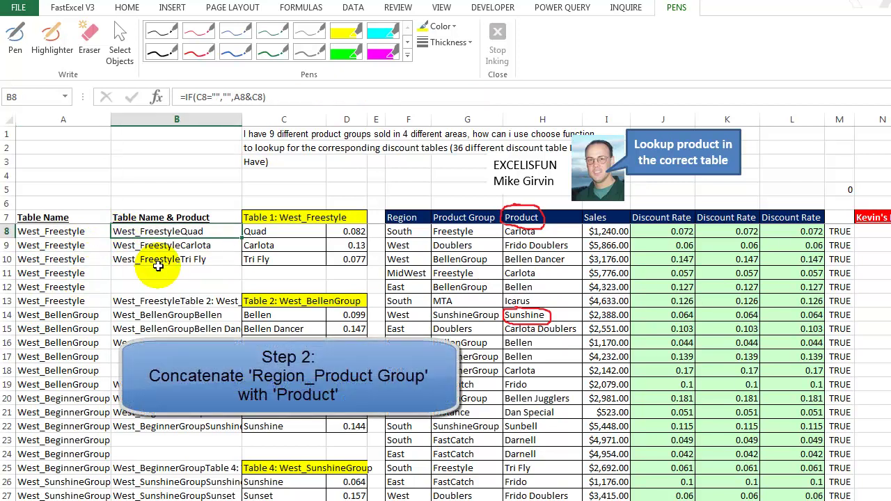
{"action": "left_click", "coordinate": [198, 97]}
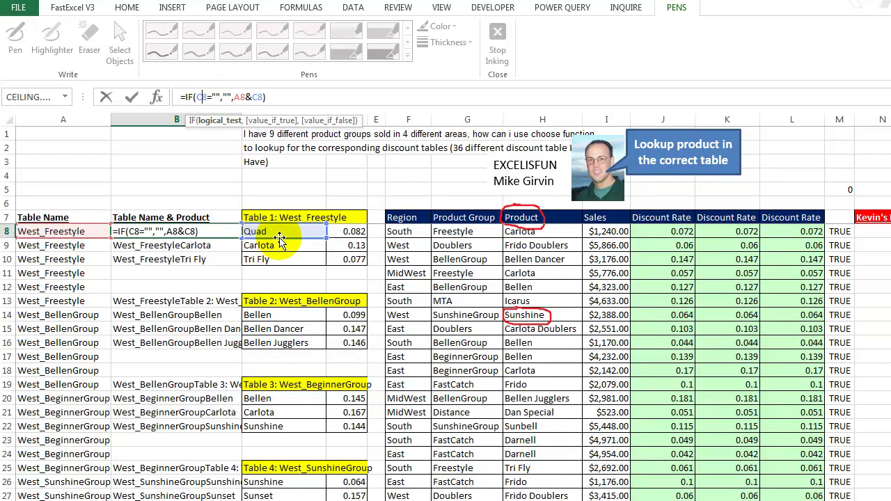
{"action": "left_click", "coordinate": [186, 273]}
{"action": "left_click", "coordinate": [188, 288]}
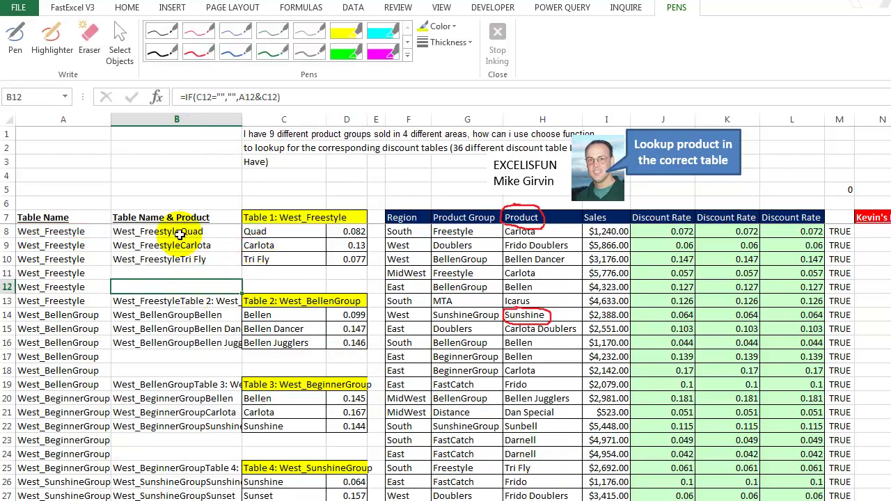
{"action": "left_click", "coordinate": [179, 315]}
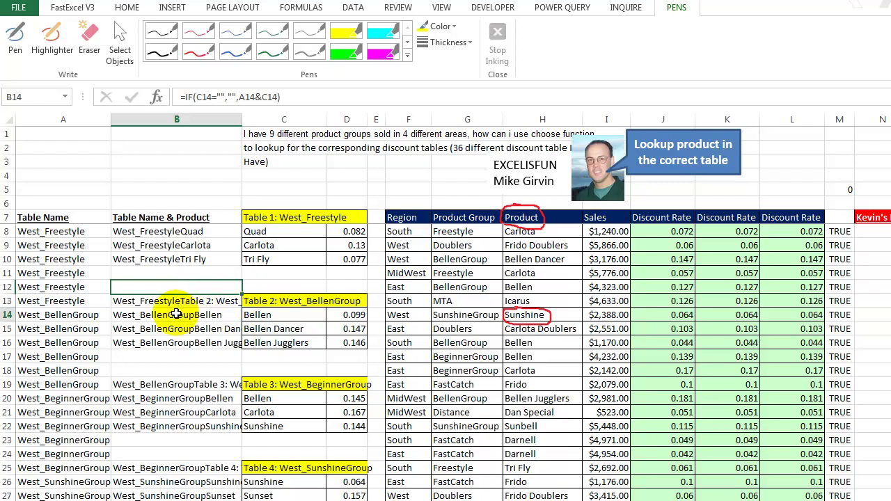
{"action": "left_click", "coordinate": [89, 316]}
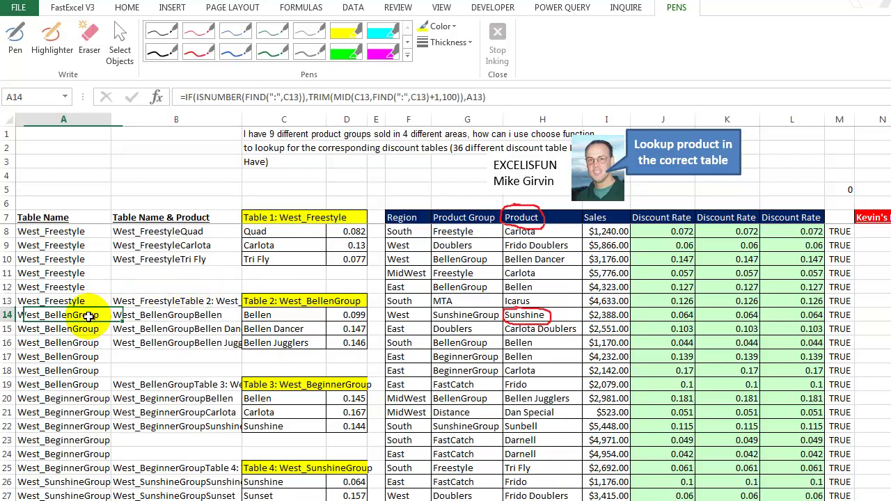
{"action": "left_click", "coordinate": [245, 315]}
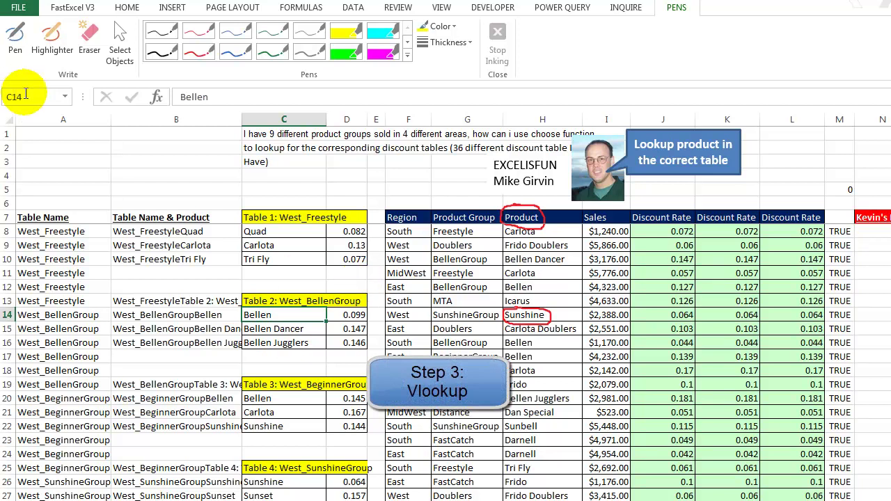
Hide helper column A
{"action": "left_click", "coordinate": [42, 118]}
{"action": "right_click", "coordinate": [44, 119]}
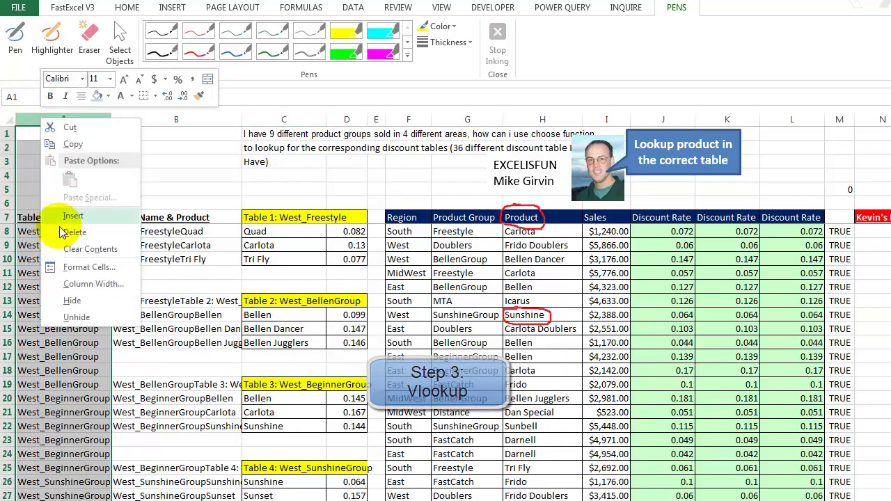
{"action": "left_click", "coordinate": [70, 304]}
Start a VLOOKUP in N8 with lookup value F8&"_"&G8&H8
{"action": "left_click", "coordinate": [802, 231]}
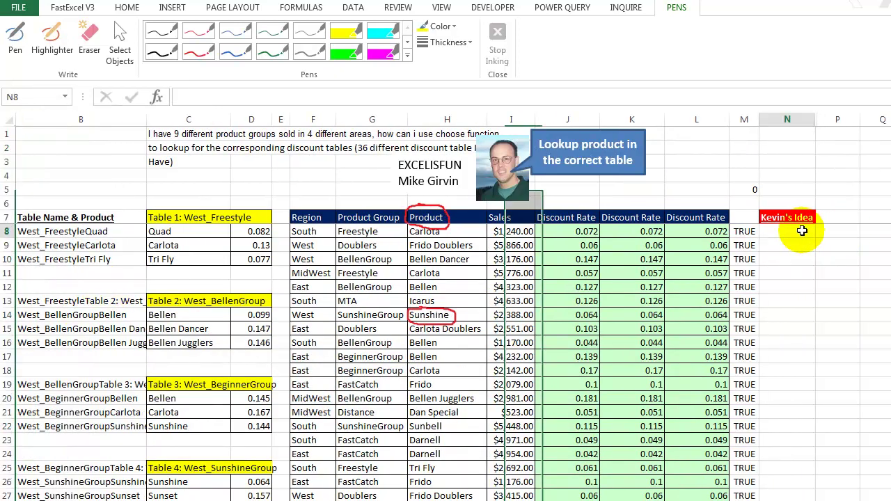
{"action": "type", "text": "=vlo"}
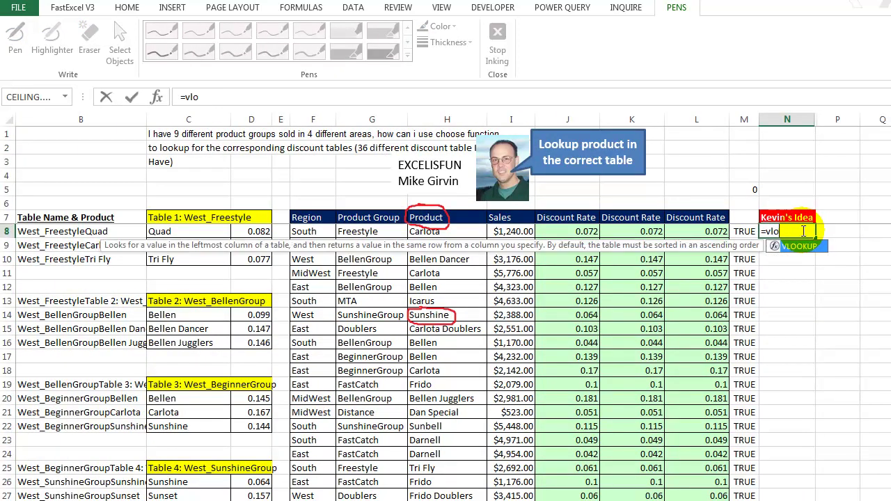
{"action": "type", "text": "o"}
{"action": "key", "text": "Tab"}
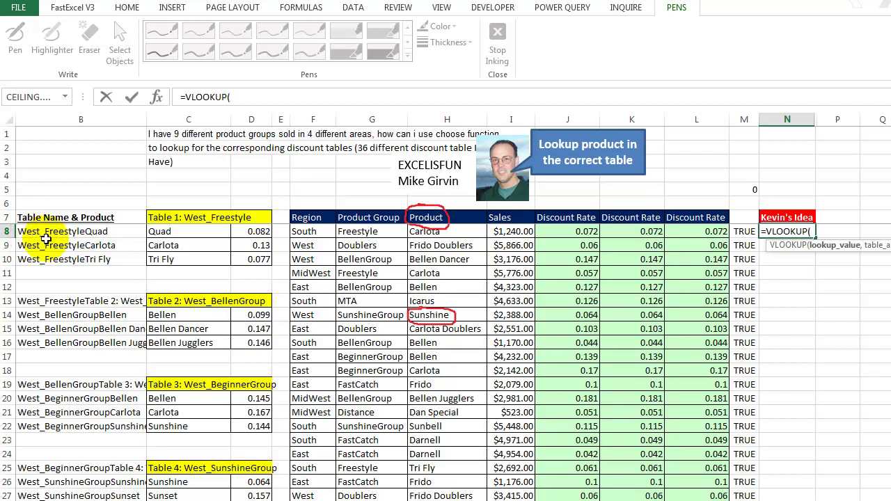
{"action": "left_click", "coordinate": [319, 231]}
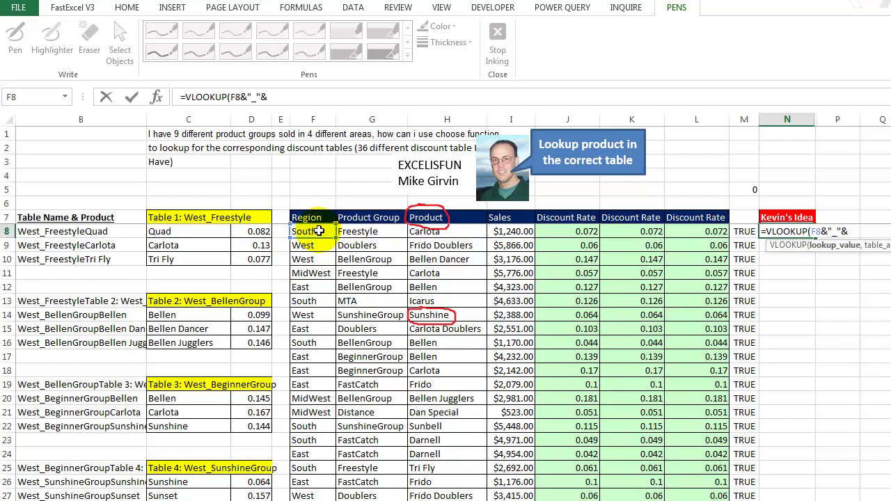
{"action": "left_click", "coordinate": [346, 232]}
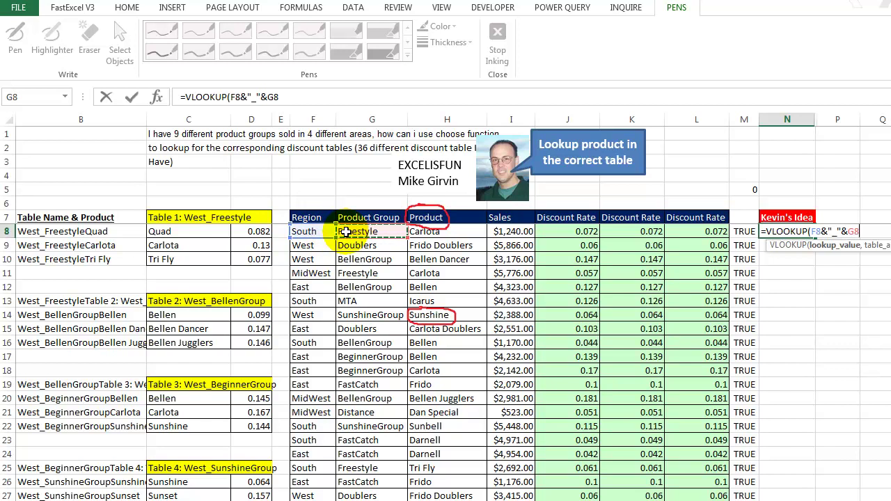
{"action": "left_click", "coordinate": [461, 232]}
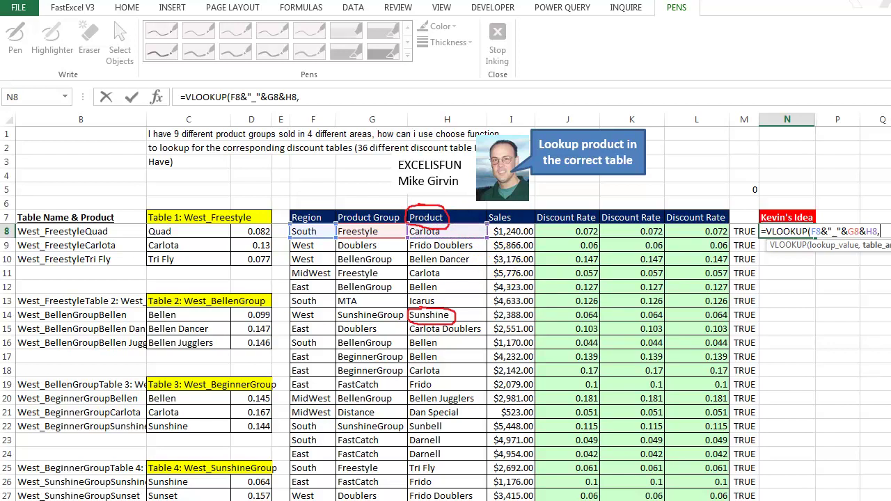
{"action": "left_click_drag", "start_coordinate": [882, 243], "coordinate": [620, 263]}
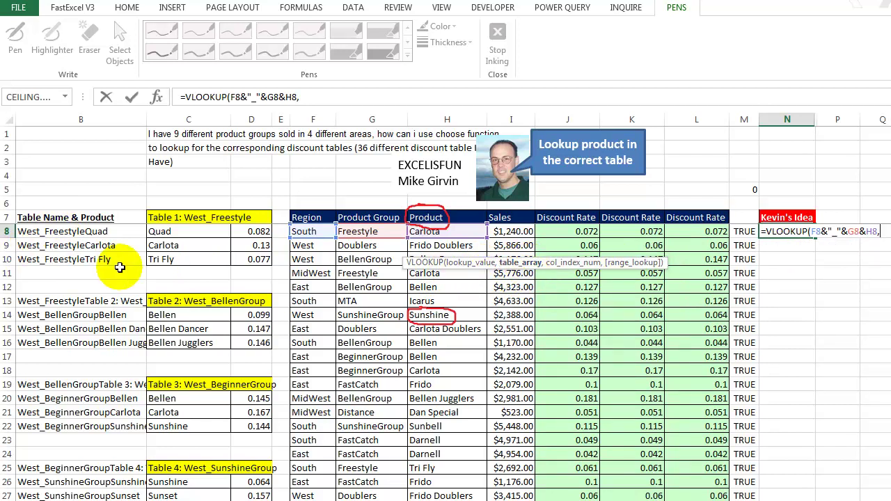
Complete the lookup over $B$8:$D$221, column 3, FALSE, returning 0.072
{"action": "left_click", "coordinate": [109, 234]}
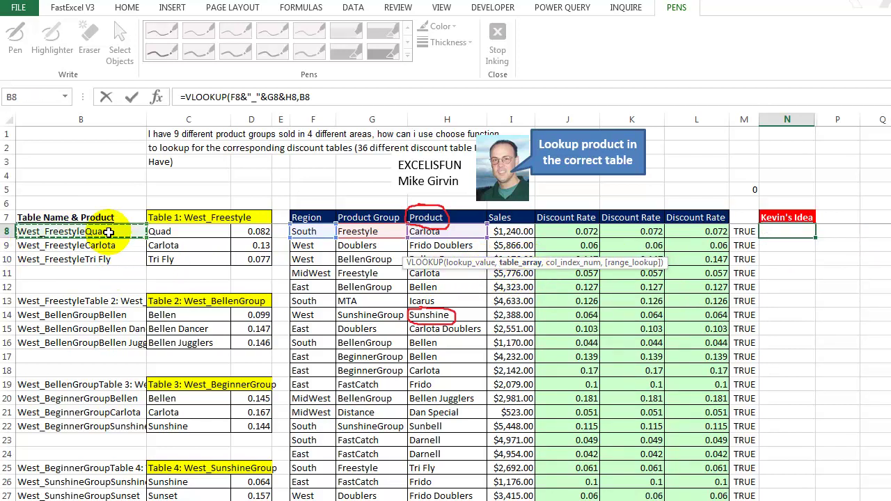
{"action": "key", "text": "ctrl+shift+Down"}
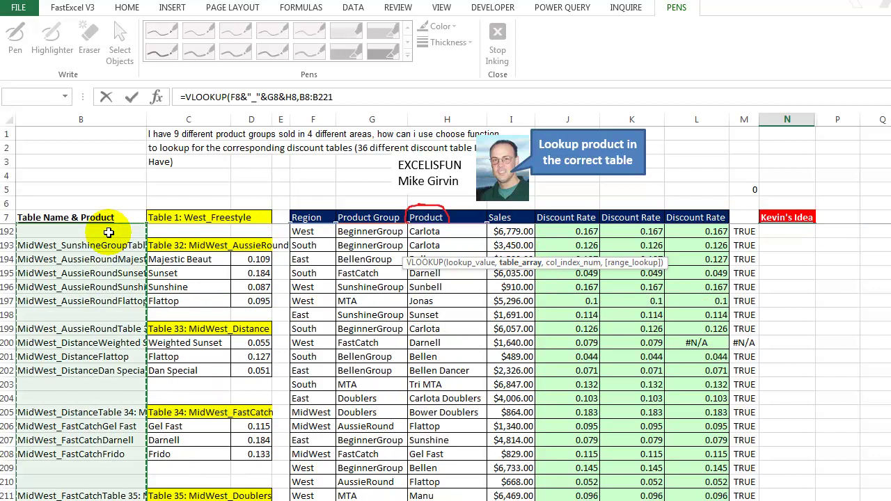
{"action": "key", "text": "shift+Right"}
{"action": "key", "text": "shift+Right"}
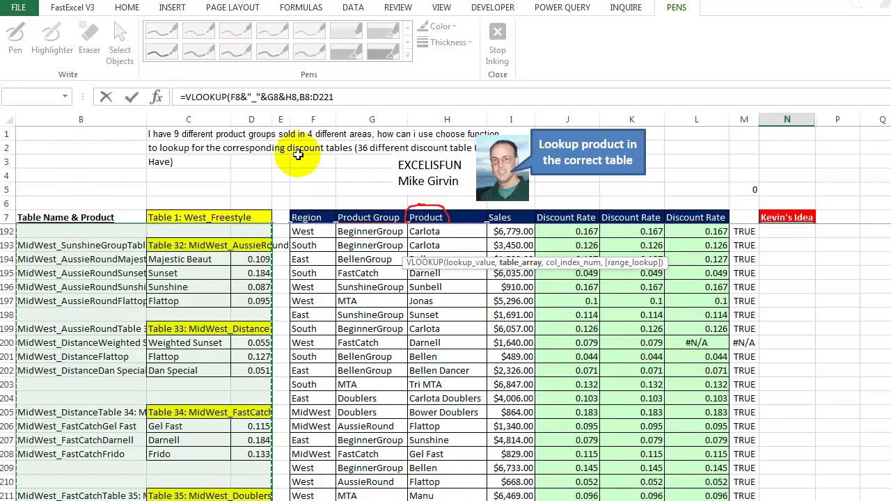
{"action": "left_click", "coordinate": [369, 99]}
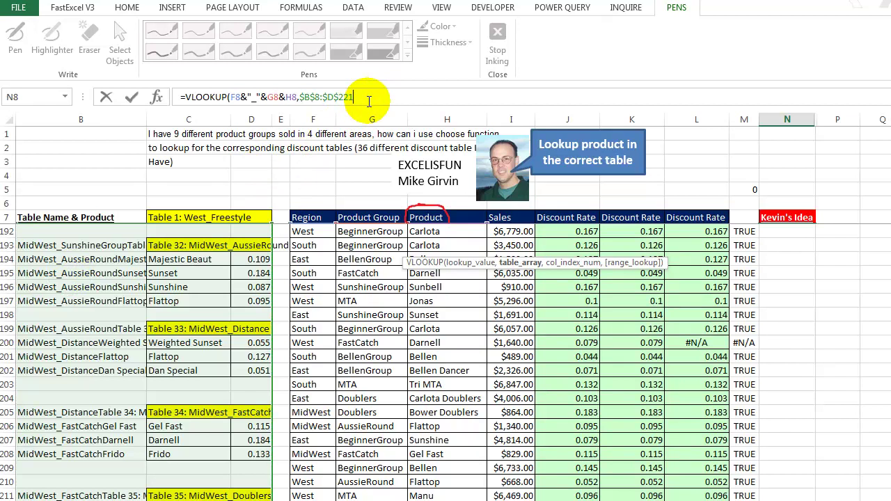
{"action": "type", "text": ",3"}
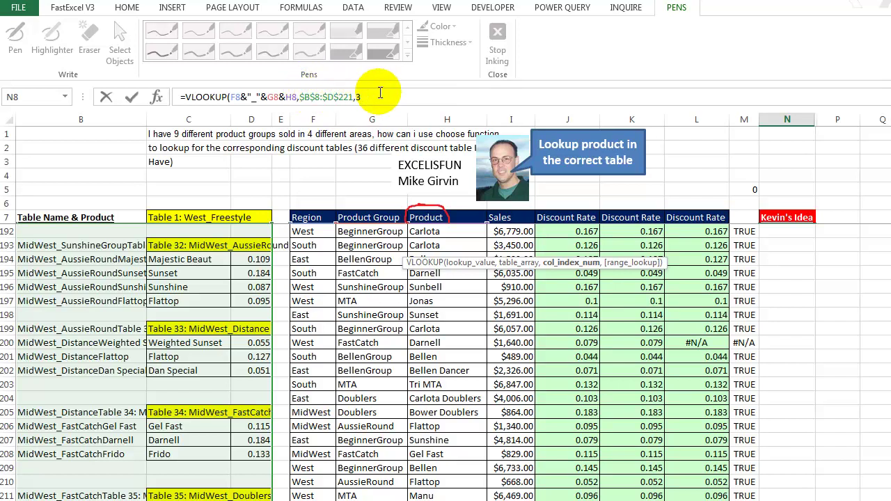
{"action": "type", "text": ","}
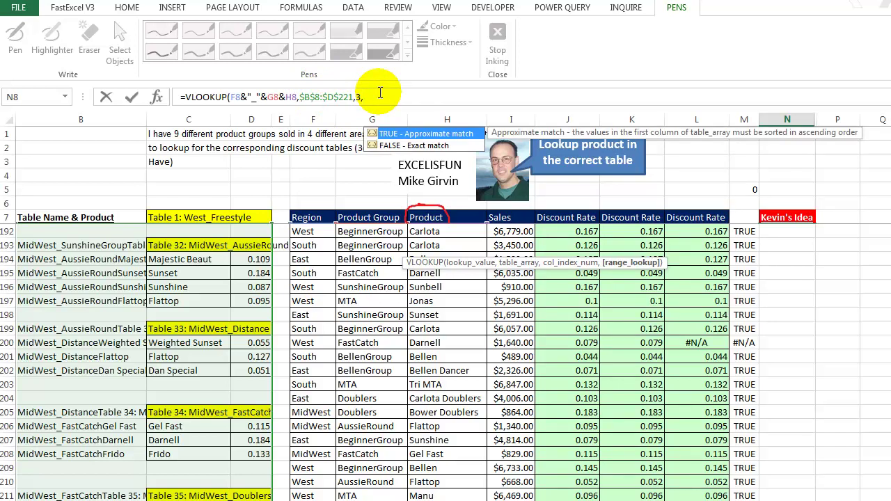
{"action": "type", "text": "false)"}
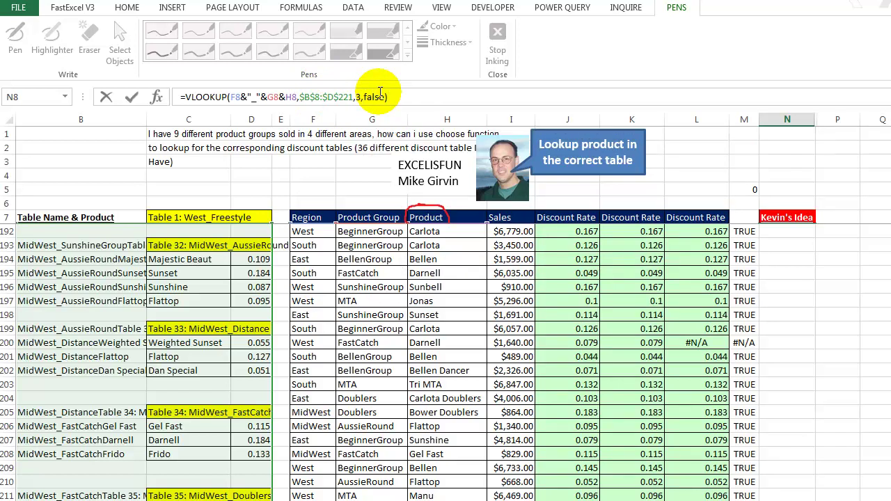
{"action": "key", "text": "Return"}
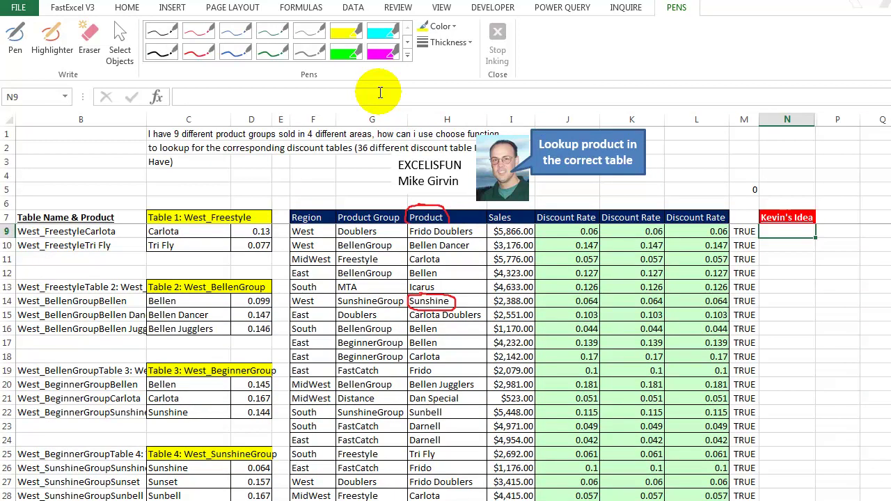
{"action": "key", "text": "Up"}
{"action": "key", "text": "Up"}
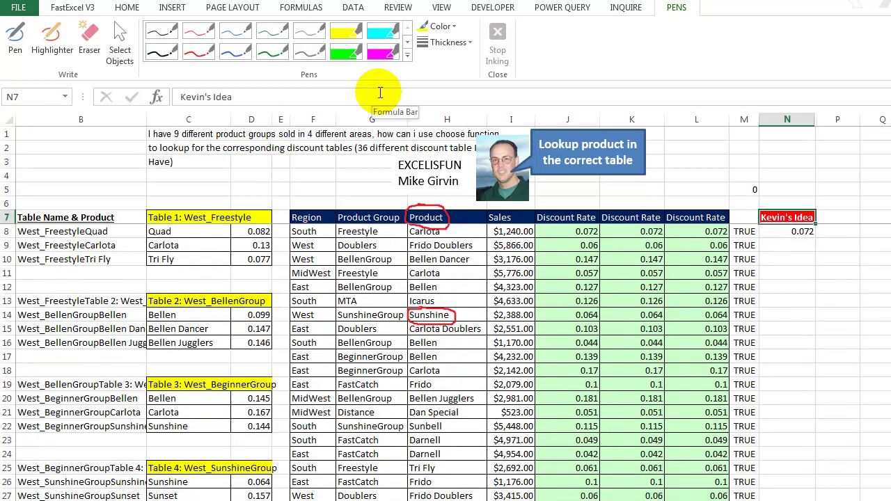
Fill N8's VLOOKUP down column N and check it against the comparison in M8
{"action": "key", "text": "Down"}
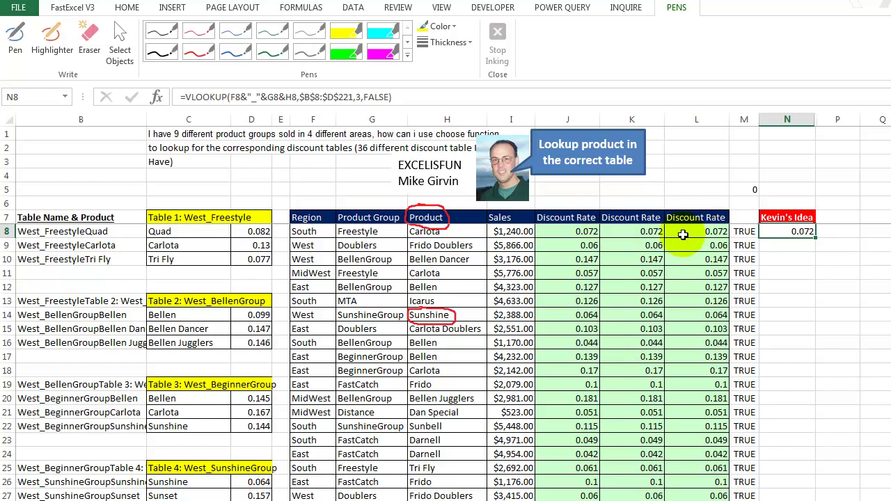
{"action": "double_click", "coordinate": [815, 237]}
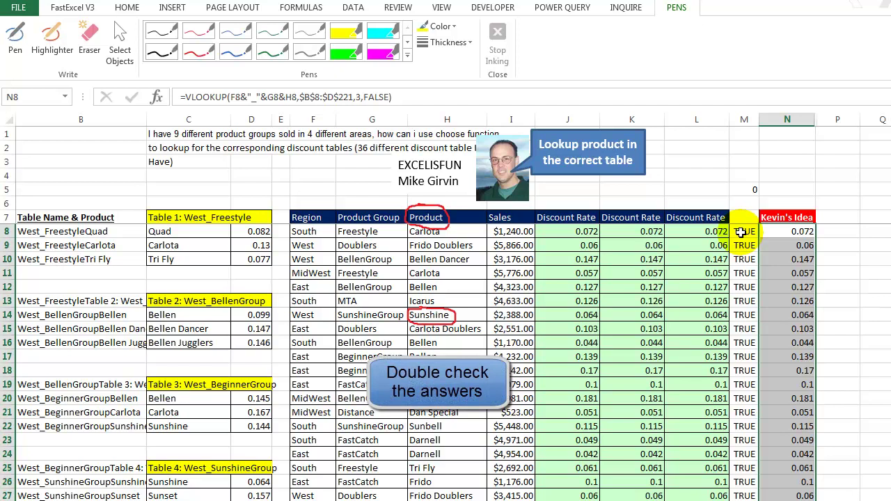
{"action": "left_click", "coordinate": [741, 233]}
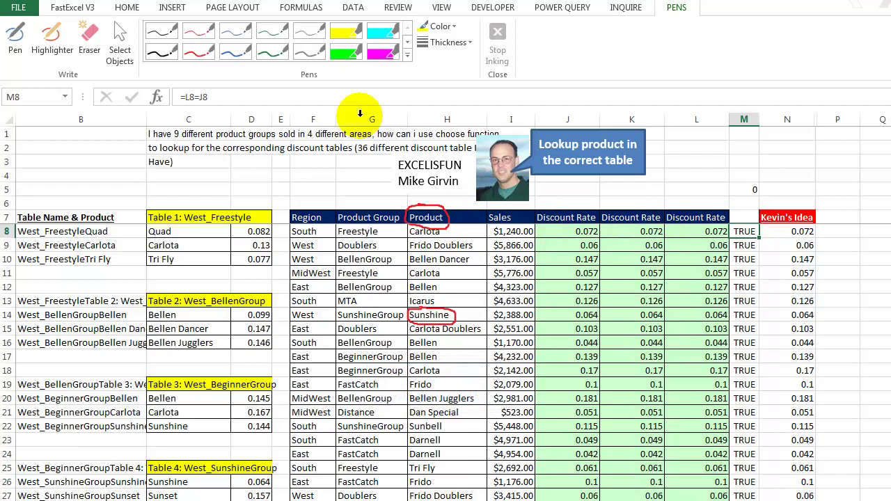
Change the M8 comparison to =L8=N8
{"action": "left_click", "coordinate": [224, 95]}
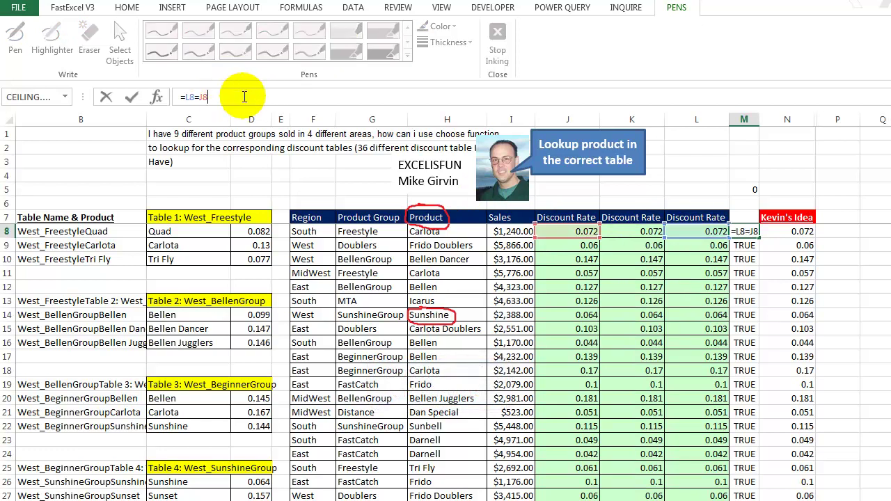
{"action": "key", "text": "BackSpace"}
{"action": "key", "text": "BackSpace"}
{"action": "type", "text": "n8"}
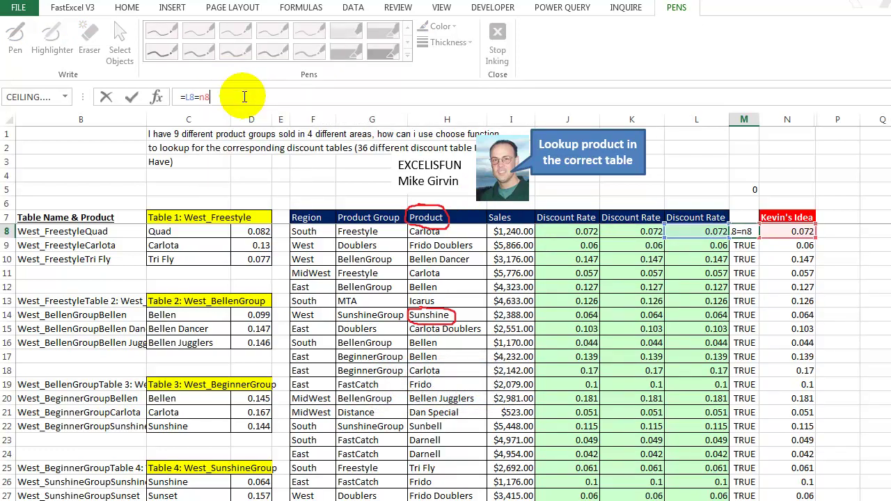
{"action": "key", "text": "ctrl+Return"}
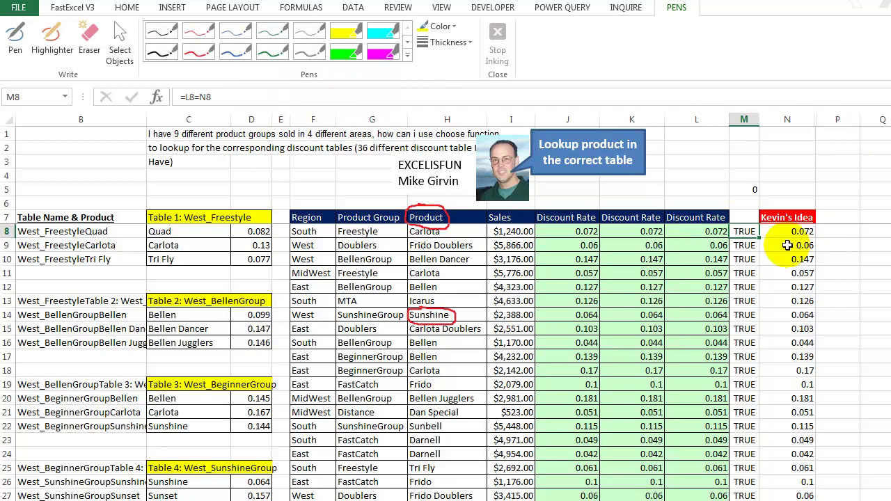
Confirm M5's FALSE count returns 0, then narrow column B
{"action": "left_click", "coordinate": [746, 189]}
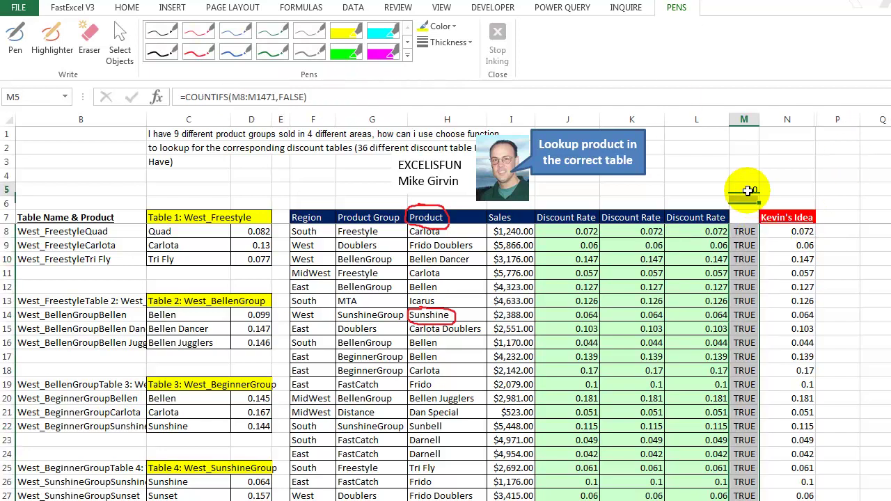
{"action": "left_click", "coordinate": [285, 98]}
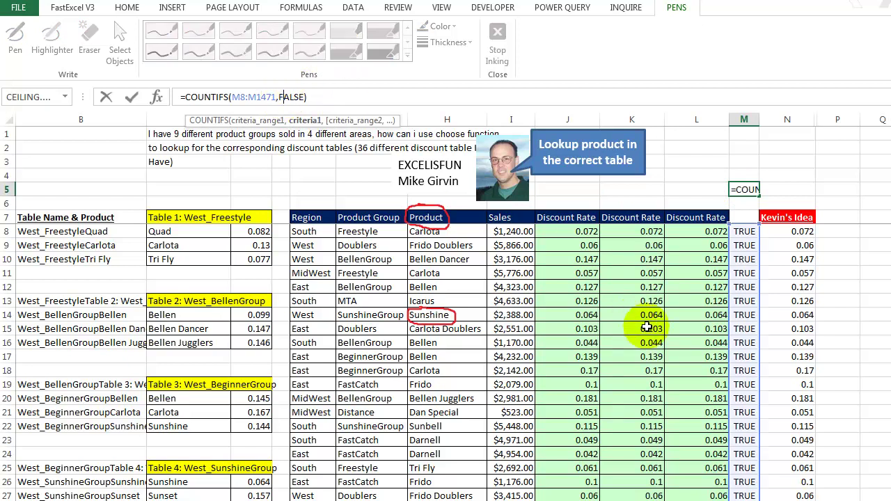
{"action": "key", "text": "Escape"}
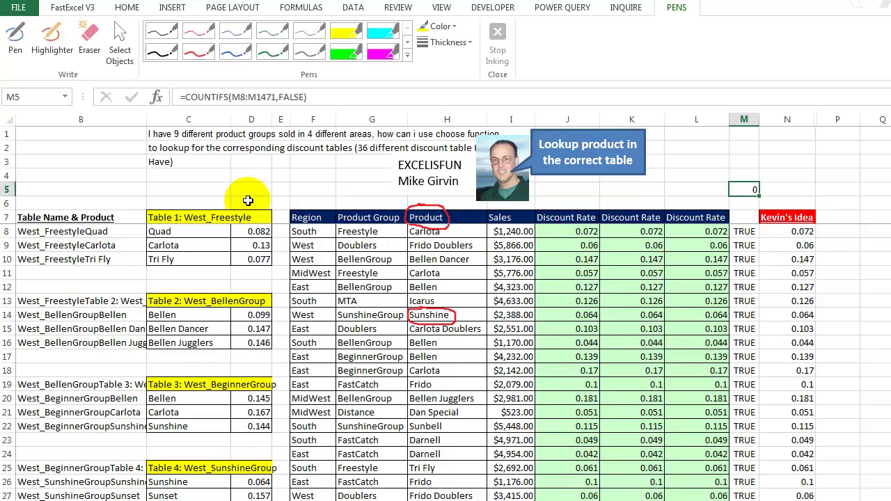
{"action": "left_click_drag", "start_coordinate": [144, 116], "coordinate": [109, 115]}
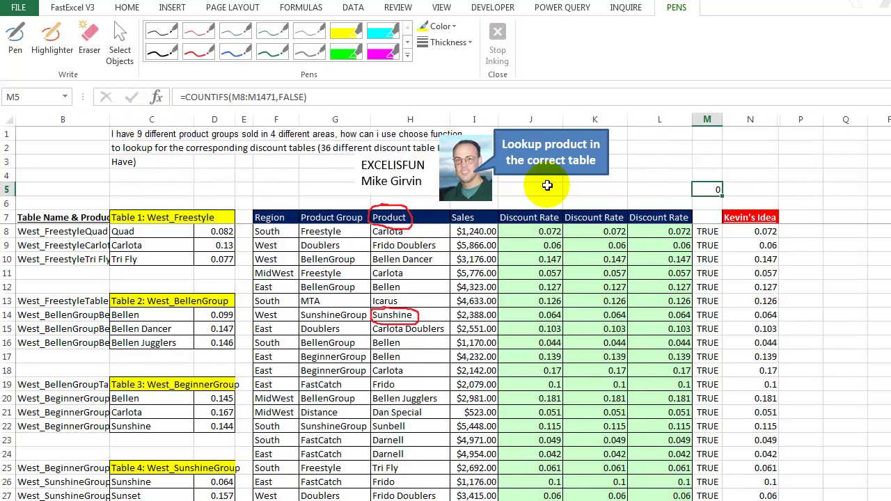
Enter =STDEV.P(N8,J8:L8) in P8 and fill it down column P, returning 0
{"action": "left_click", "coordinate": [794, 231]}
{"action": "type", "text": "=sta"}
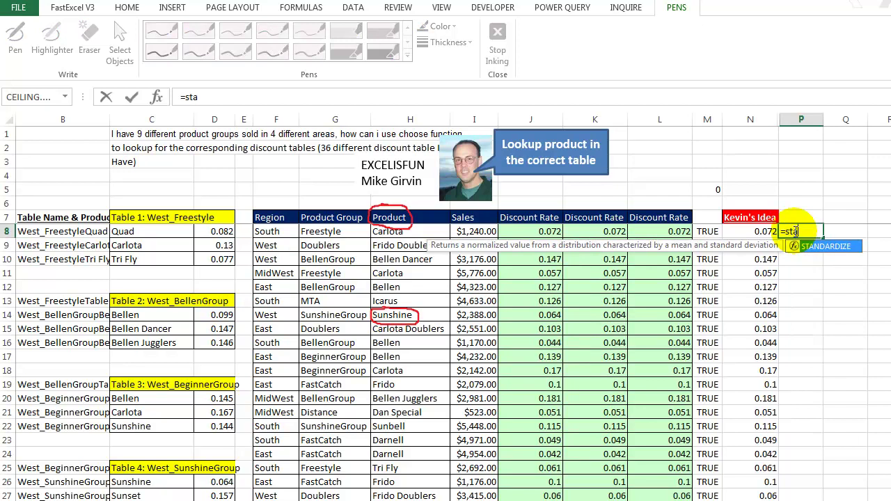
{"action": "key", "text": "BackSpace"}
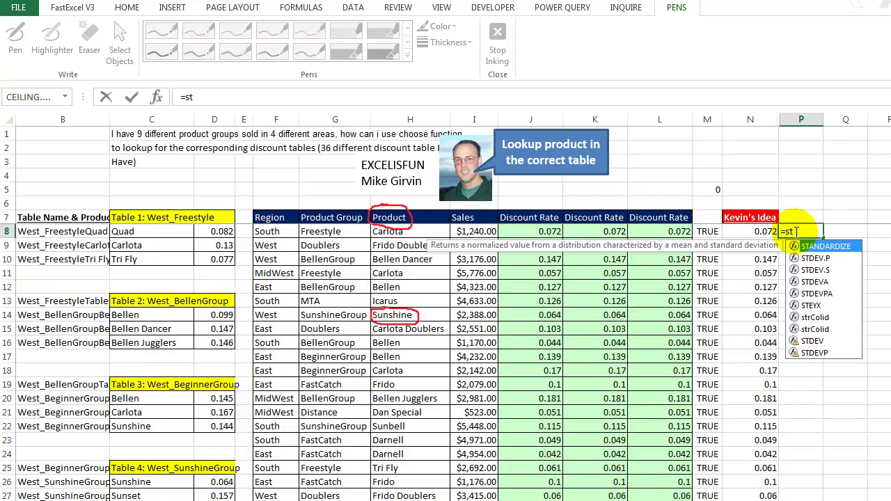
{"action": "left_click", "coordinate": [829, 259]}
{"action": "double_click", "coordinate": [830, 259]}
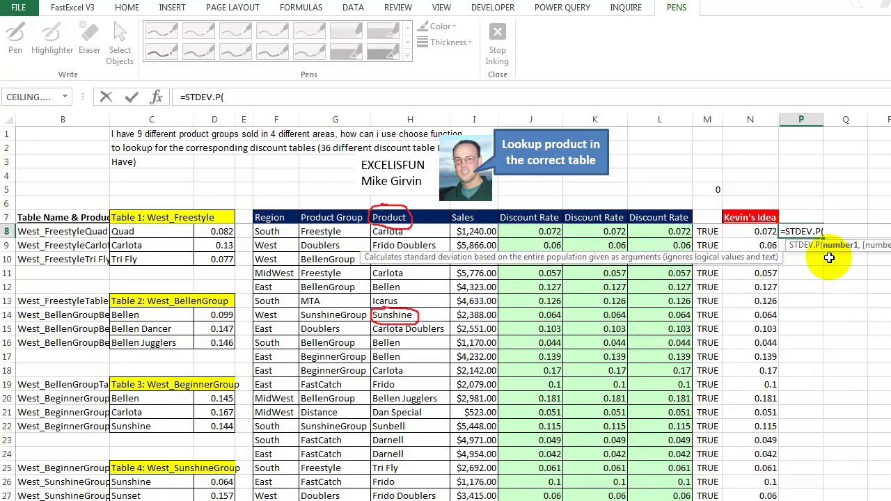
{"action": "left_click", "coordinate": [754, 233]}
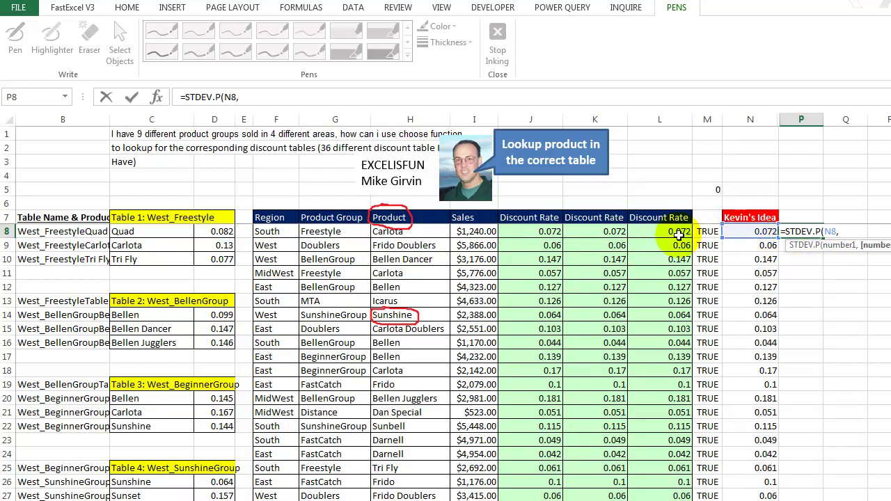
{"action": "left_click_drag", "start_coordinate": [677, 231], "coordinate": [504, 231]}
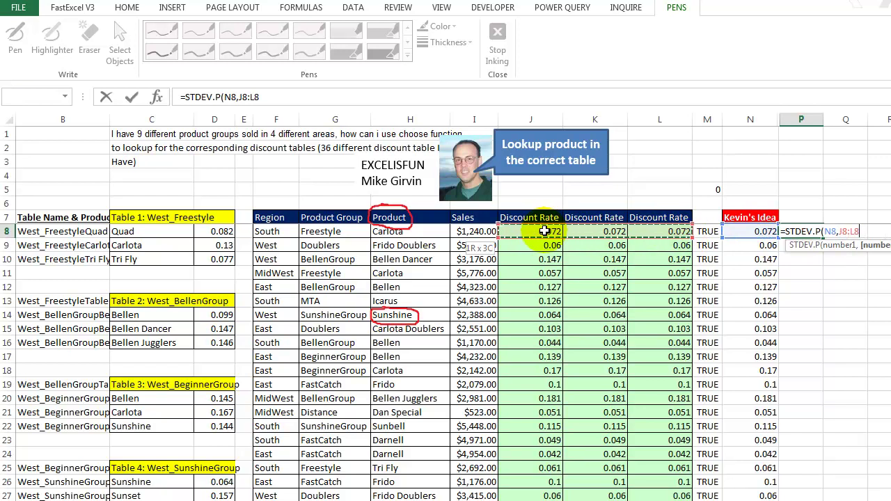
{"action": "type", "text": ")"}
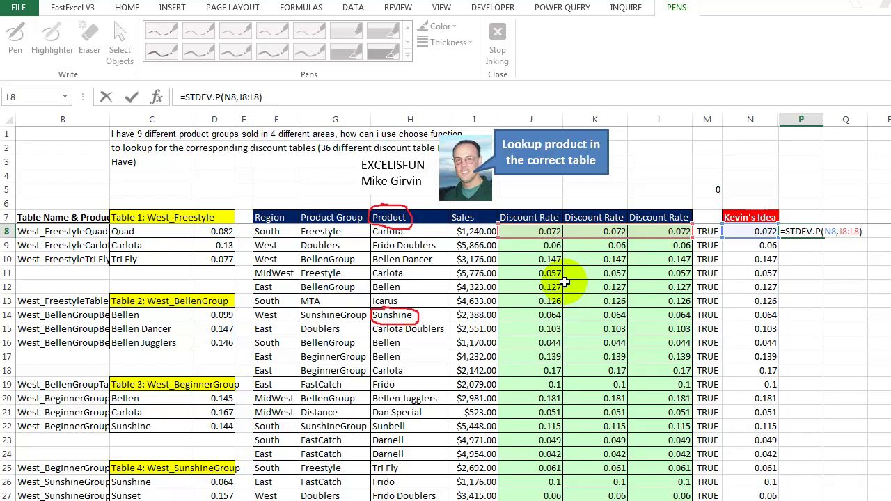
{"action": "key", "text": "Return"}
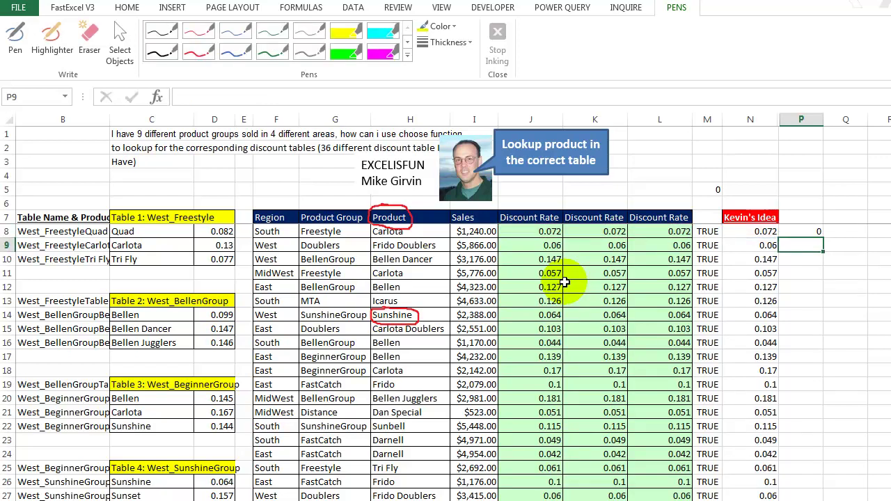
{"action": "key", "text": "Up"}
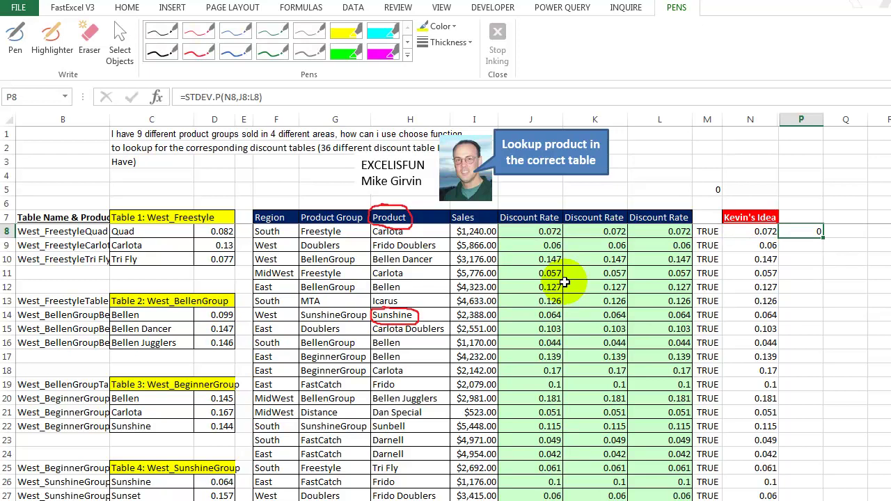
{"action": "double_click", "coordinate": [818, 238]}
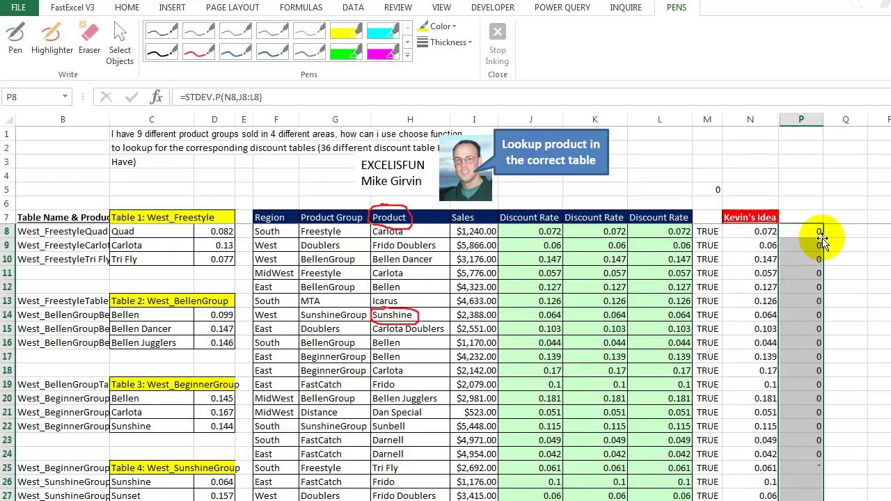
Enter =SUM(P8:P1471) in P5
{"action": "left_click", "coordinate": [807, 186]}
{"action": "type", "text": "=sum"}
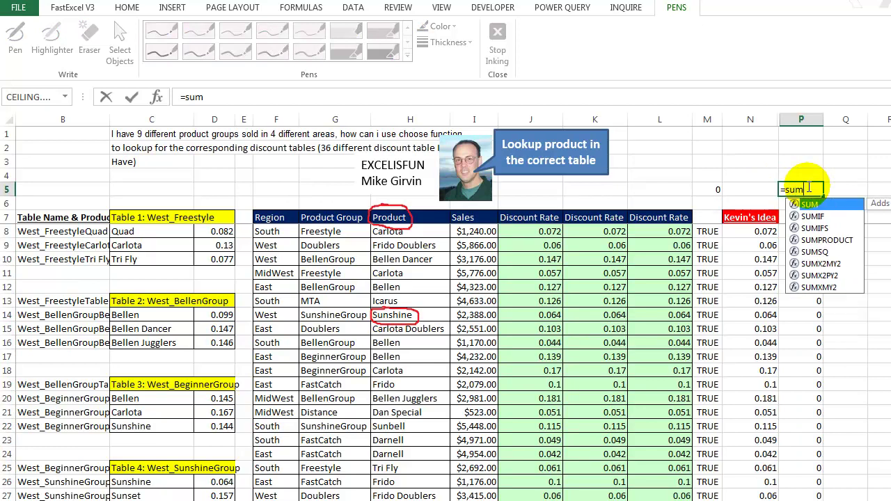
{"action": "type", "text": "("}
{"action": "key", "text": "Down"}
{"action": "key", "text": "Down"}
{"action": "key", "text": "Down"}
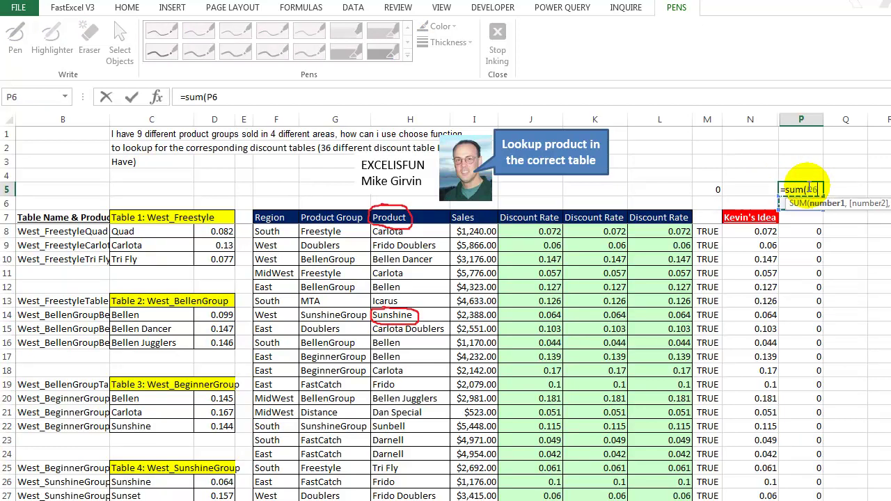
{"action": "key", "text": "ctrl+shift+Down"}
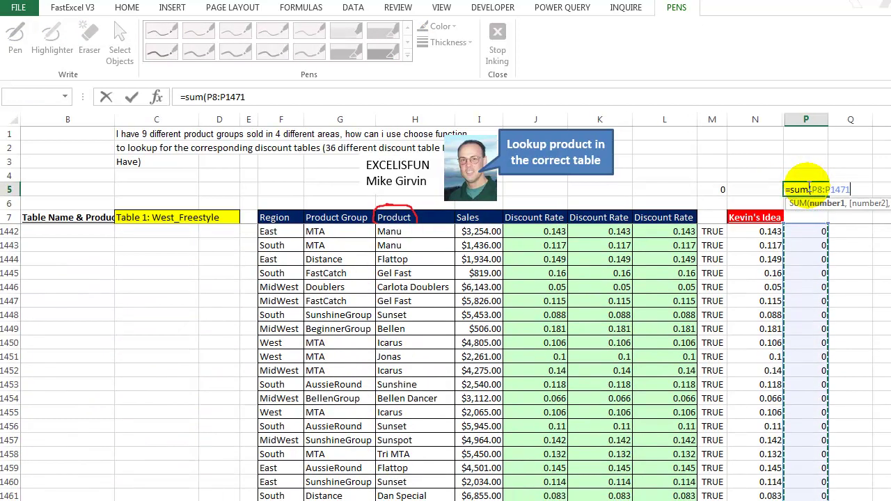
{"action": "key", "text": "ctrl+Return"}
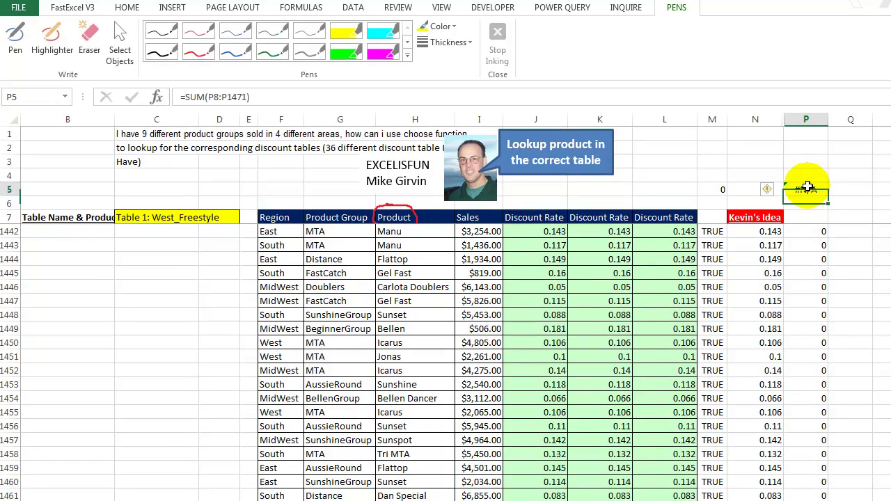
Trace the #N/A total to the error in row 1463, then return to P8
{"action": "scroll", "coordinate": [821, 400], "scroll_direction": "down", "scroll_amount": 2}
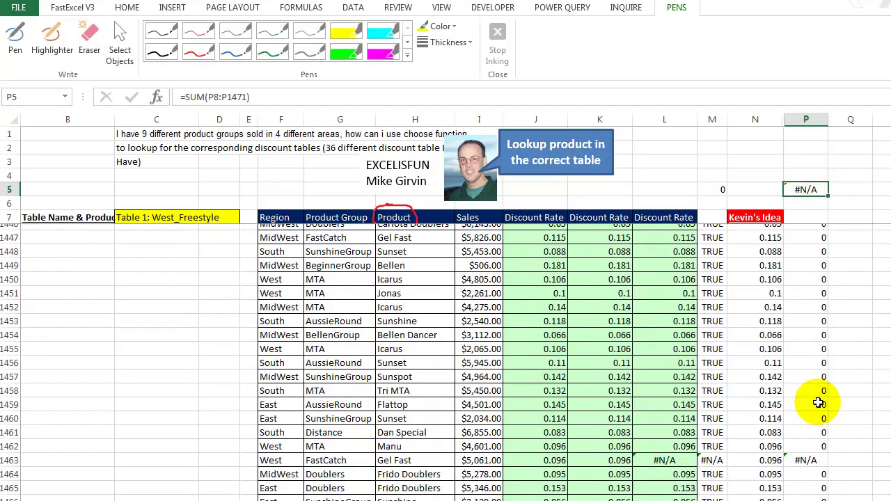
{"action": "scroll", "coordinate": [808, 411], "scroll_direction": "down", "scroll_amount": 1}
{"action": "left_click", "coordinate": [805, 398]}
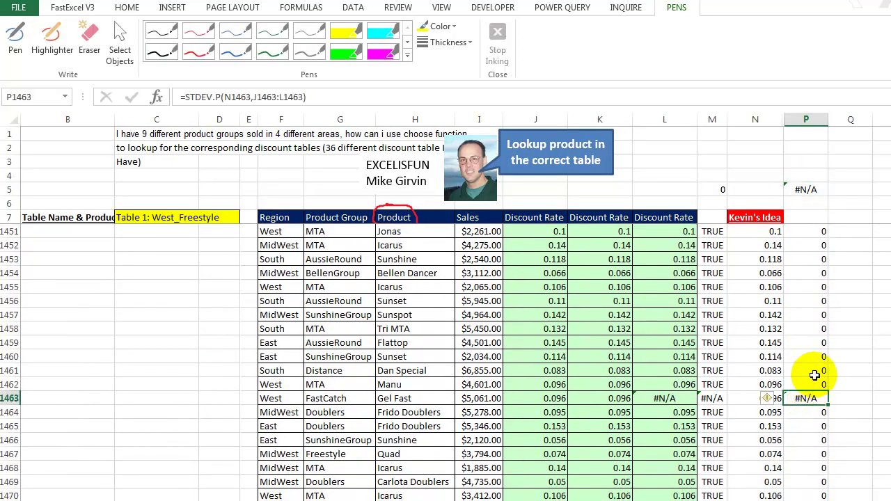
{"action": "left_click", "coordinate": [812, 219]}
{"action": "key", "text": "Down"}
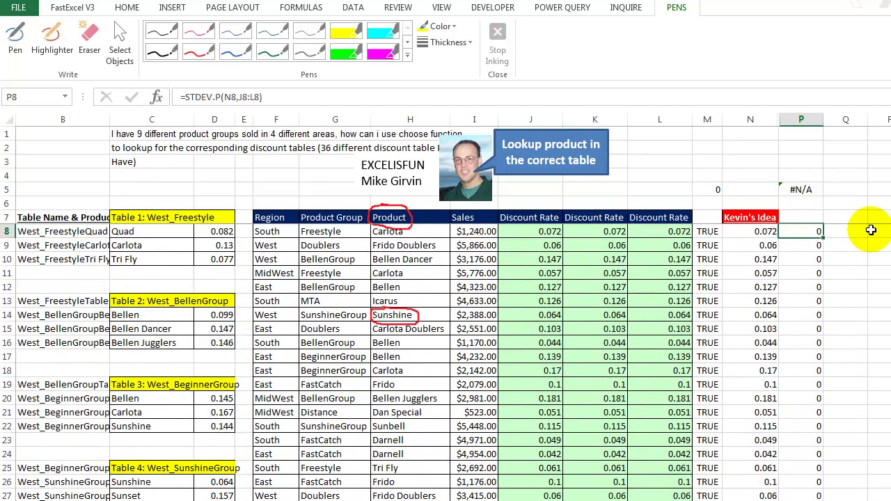
Change P8 to =IFERROR(STDEV.P(N8,J8:L8),""), fill it down column P, and confirm P5 shows 0
{"action": "left_click", "coordinate": [187, 97]}
{"action": "type", "text": "iferror("}
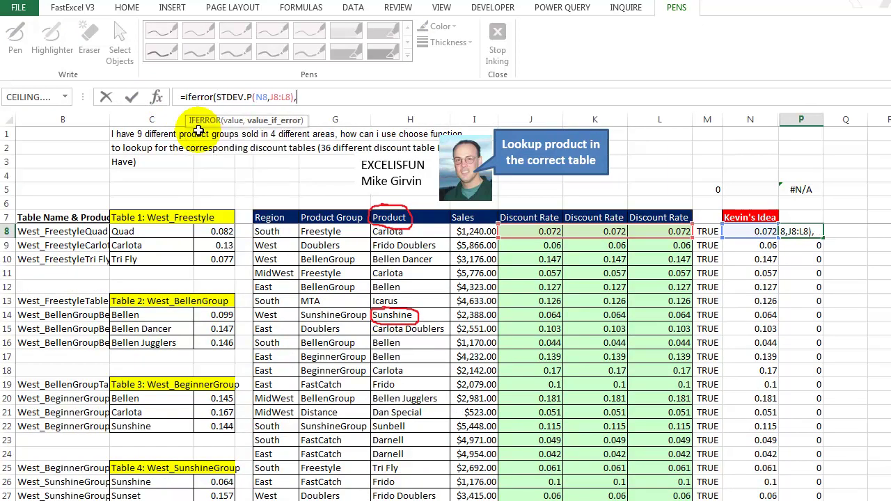
{"action": "type", "text": ",\"\""}
{"action": "key", "text": "Return"}
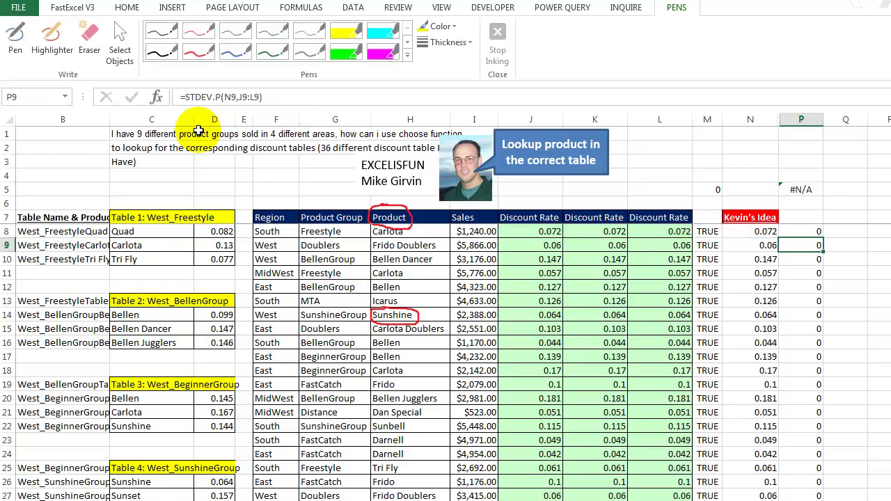
{"action": "key", "text": "Up"}
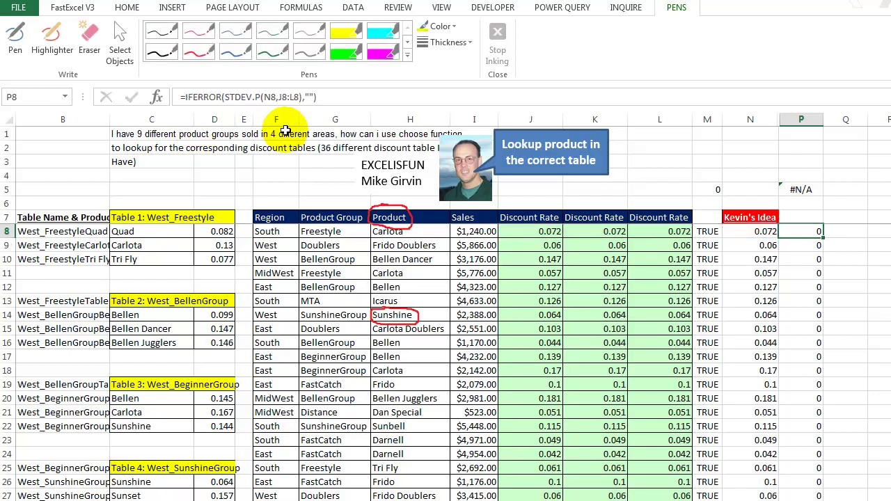
{"action": "double_click", "coordinate": [824, 239]}
{"action": "left_click", "coordinate": [806, 190]}
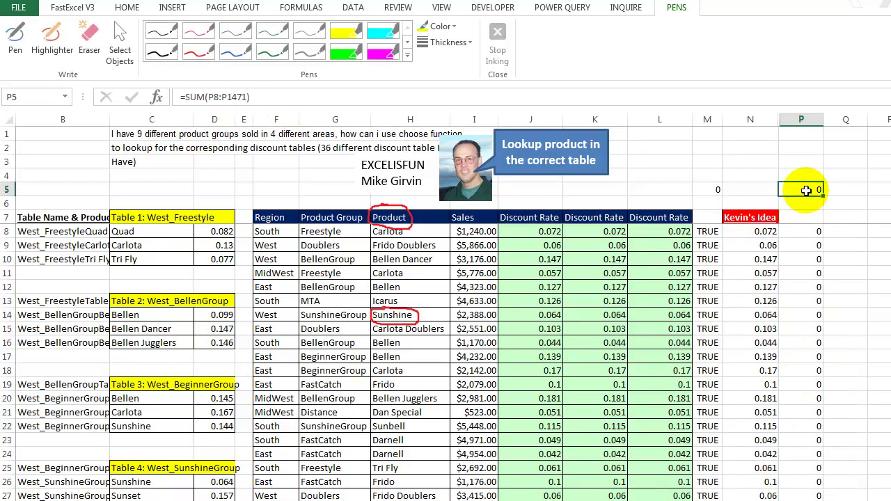